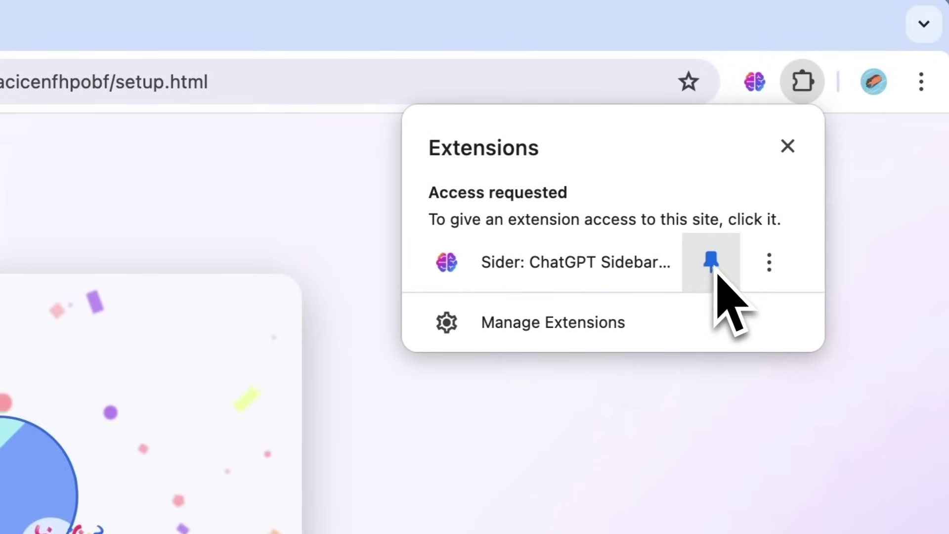
# - Pin Sider to the Chrome toolbar and bring up its chat sidebar on the page
pyautogui.click(755, 81)
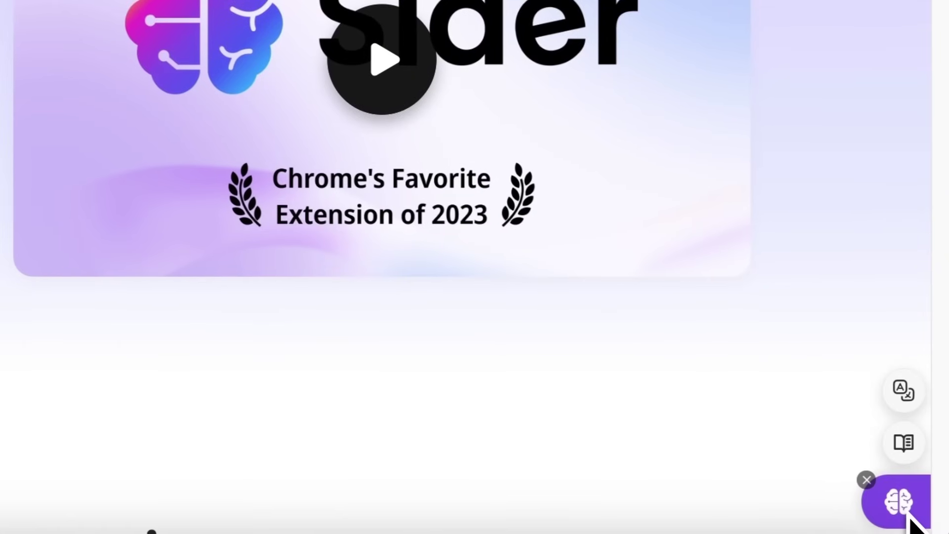
pyautogui.click(899, 501)
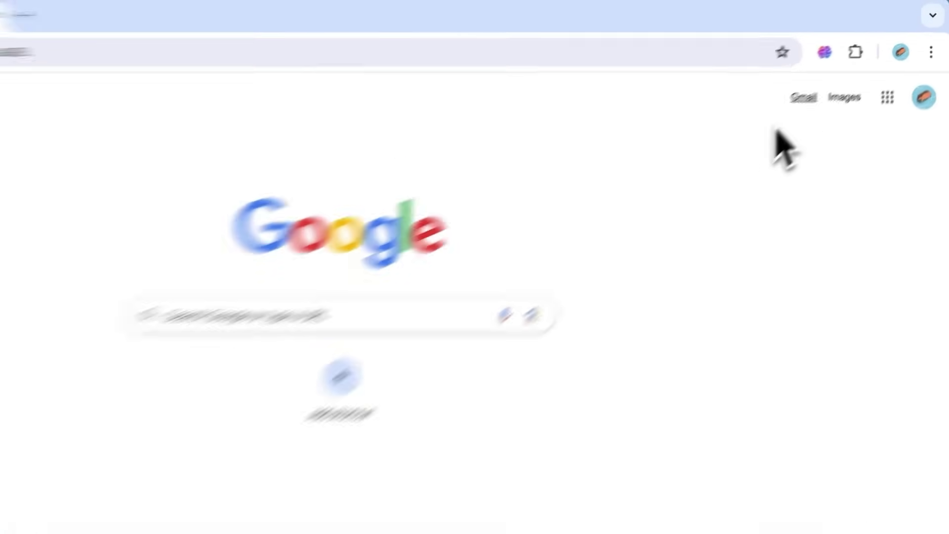
# - Update all installed extensions from Chrome's extensions page to refresh Sider
pyautogui.click(877, 40)
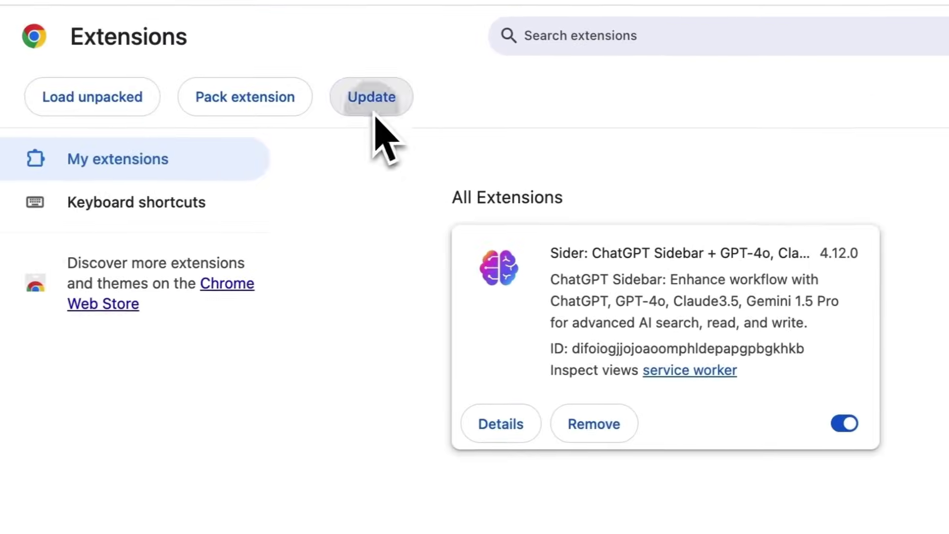
pyautogui.click(319, 101)
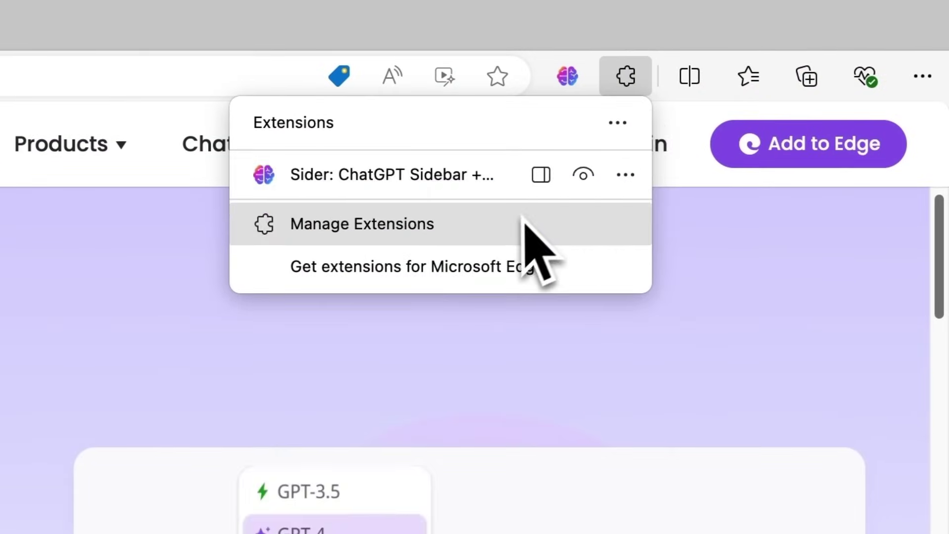
# - In Edge's Manage Extensions page, switch on Developer mode and update the extensions
pyautogui.click(524, 219)
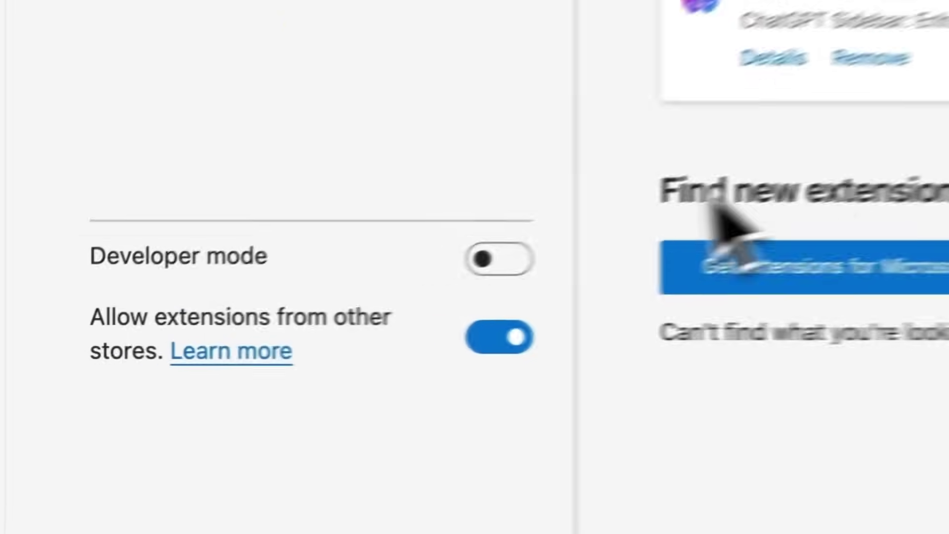
pyautogui.click(500, 258)
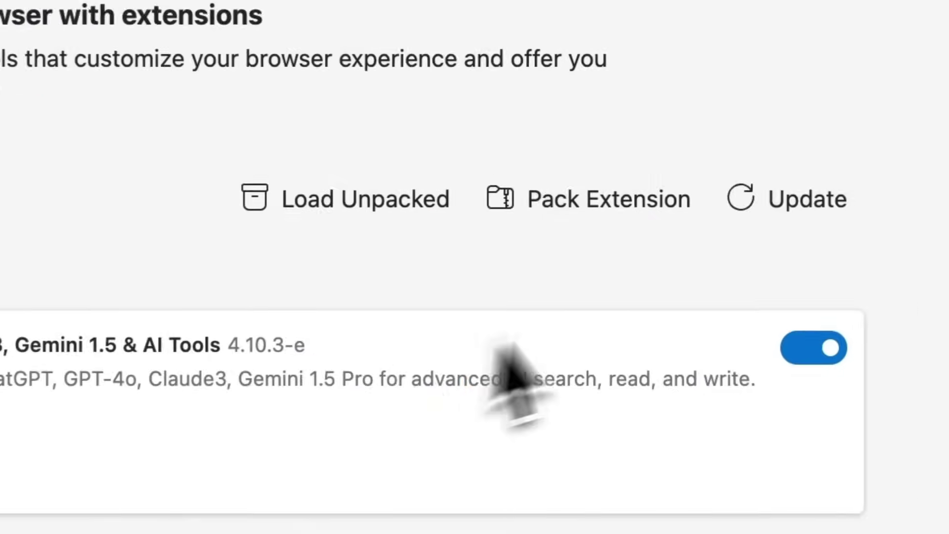
pyautogui.click(683, 236)
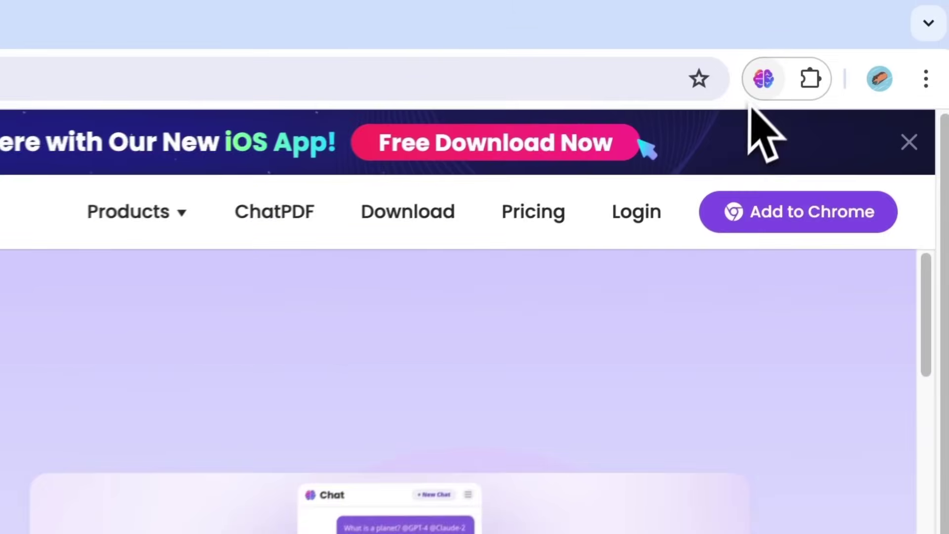
# - From the Sider side panel, create an account and bring up the My Account page
pyautogui.click(856, 41)
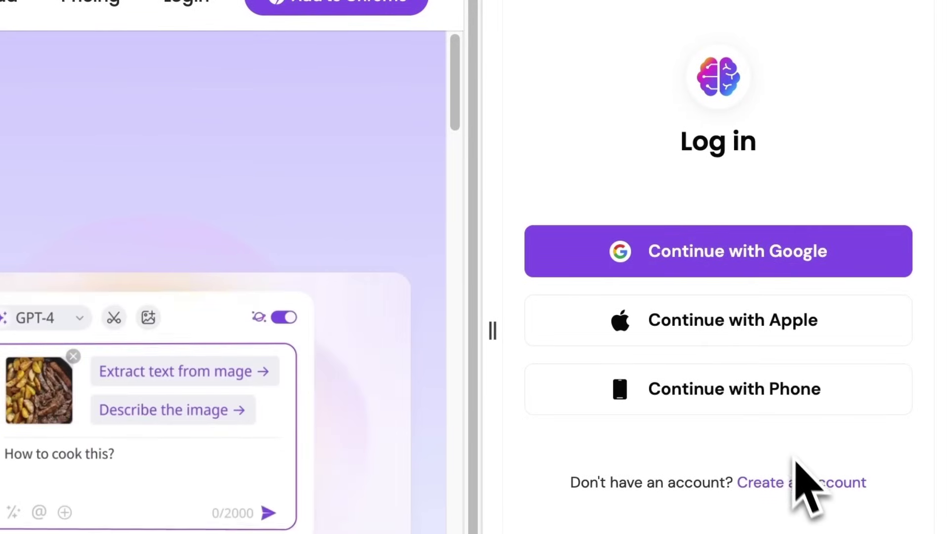
pyautogui.click(809, 482)
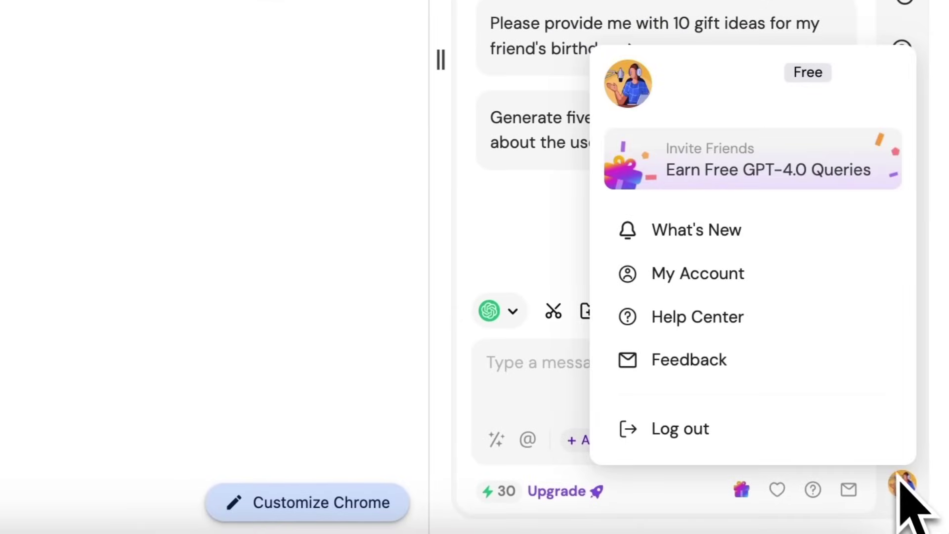
pyautogui.click(817, 279)
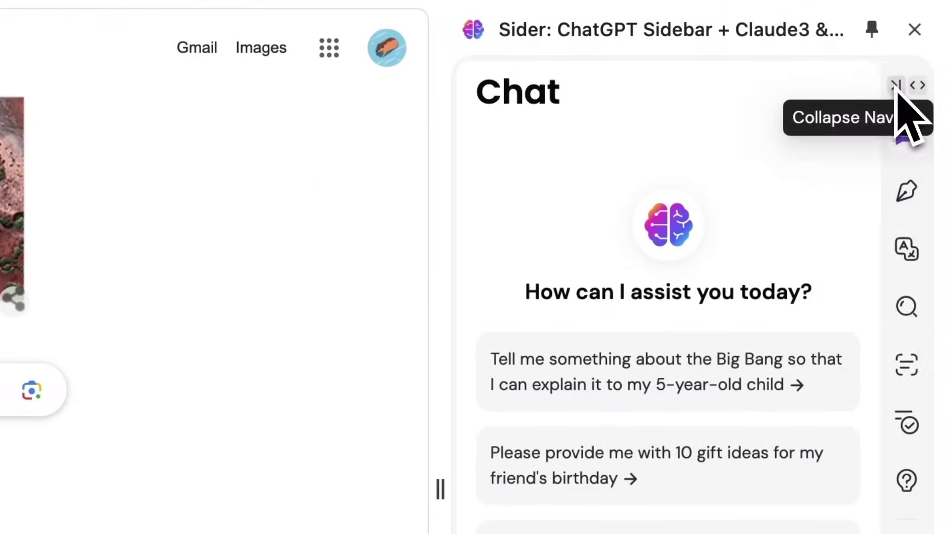
# - Toggle the sidebar's feature menu between the compact icon column and the full list
pyautogui.click(911, 91)
pyautogui.click(892, 91)
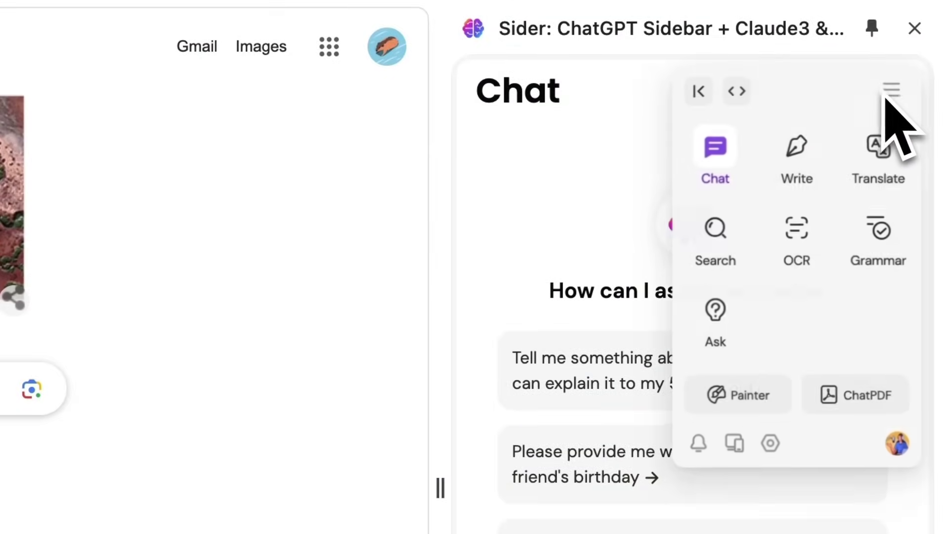
pyautogui.click(697, 90)
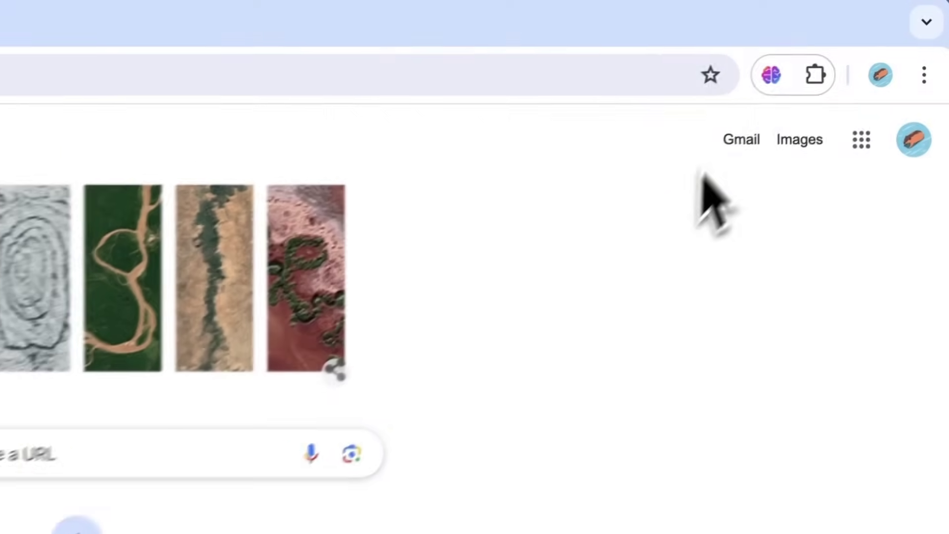
# - Switch the chat model to Gemini 1.5 Pro and ask how to update iOS on a Mac
pyautogui.click(758, 85)
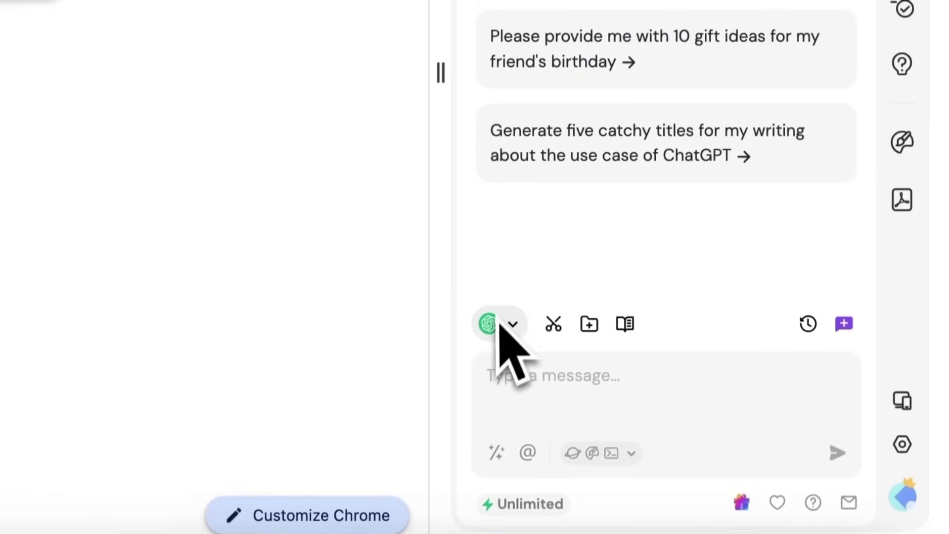
pyautogui.click(491, 312)
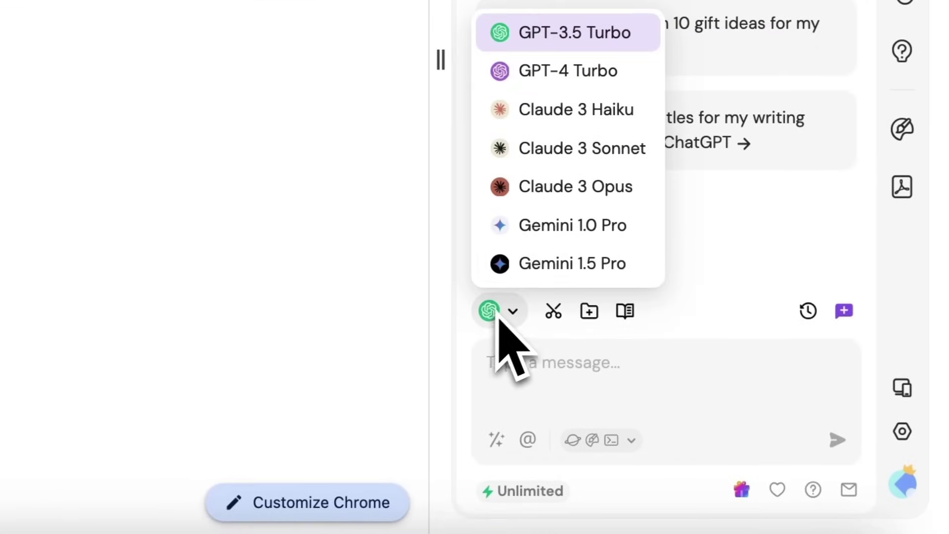
pyautogui.click(564, 264)
pyautogui.click(601, 389)
pyautogui.write('How to update my ios on Mac?')
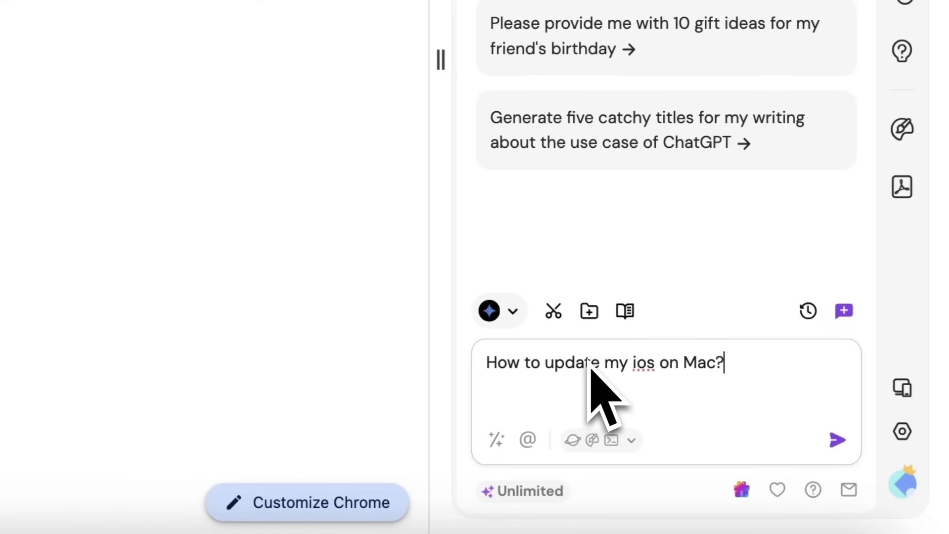
pyautogui.press('Return')
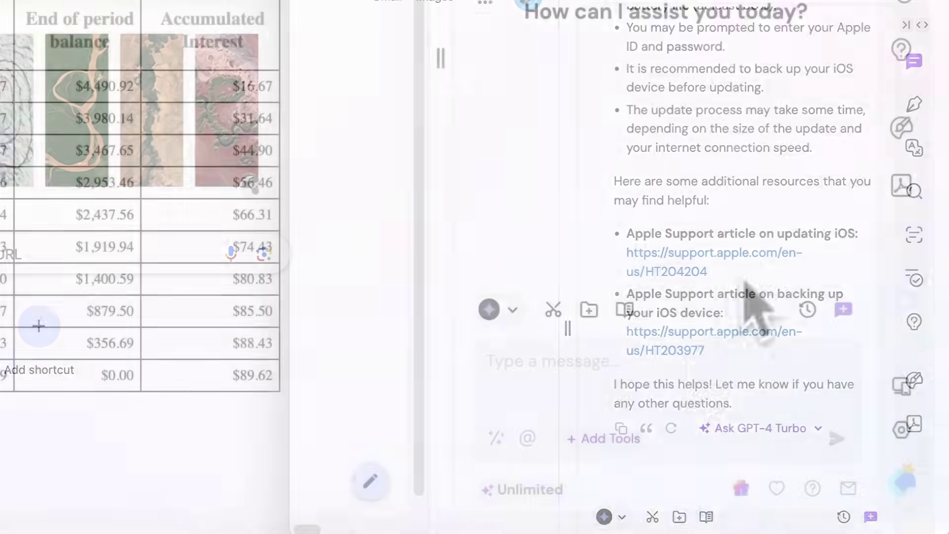
# - With Advanced Data Analysis enabled, attach Loan Repayment Schedule.xlsx and ask for the total repayment
pyautogui.click(623, 441)
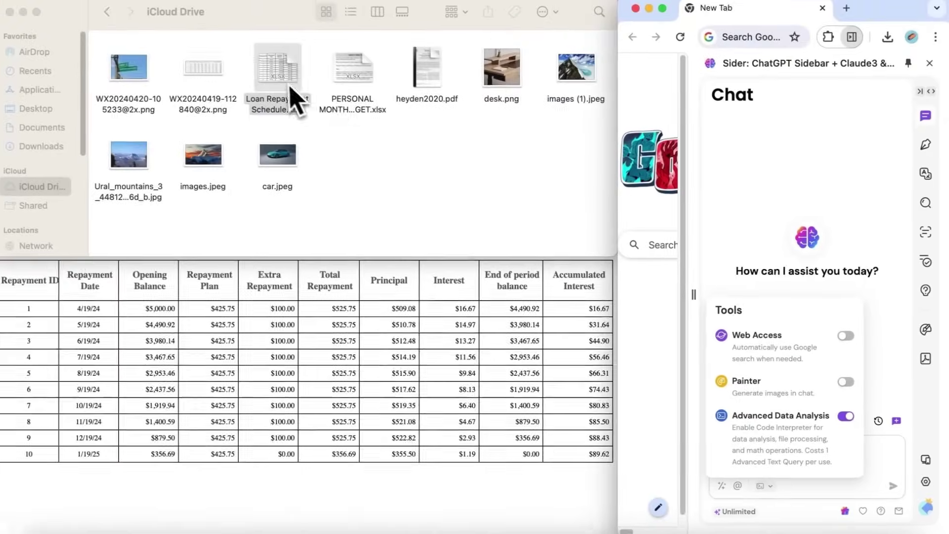
pyautogui.moveTo(282, 74)
pyautogui.mouseDown()
pyautogui.moveTo(456, 212)
pyautogui.moveTo(812, 438)
pyautogui.mouseUp()
pyautogui.moveTo(867, 463); pyautogui.dragTo(867, 464)
pyautogui.write('What is the total repayme')
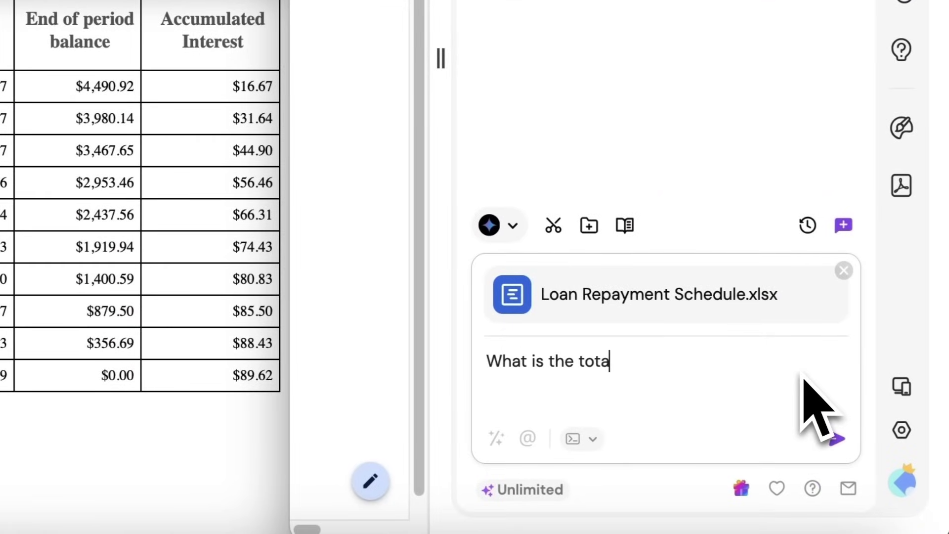
pyautogui.write('nt account?')
pyautogui.press('Return')
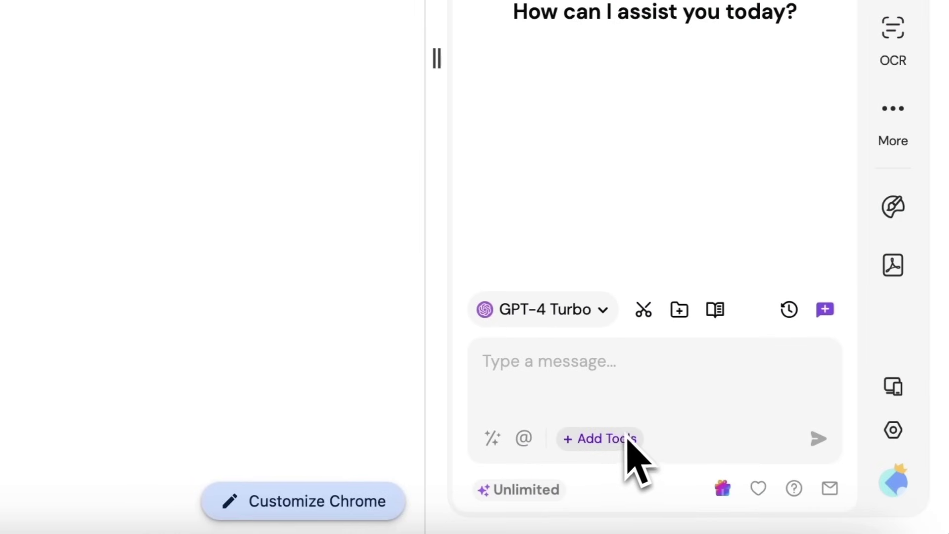
# - Enable the Painter tool and send 'Please draw a cute dog'
pyautogui.click(609, 438)
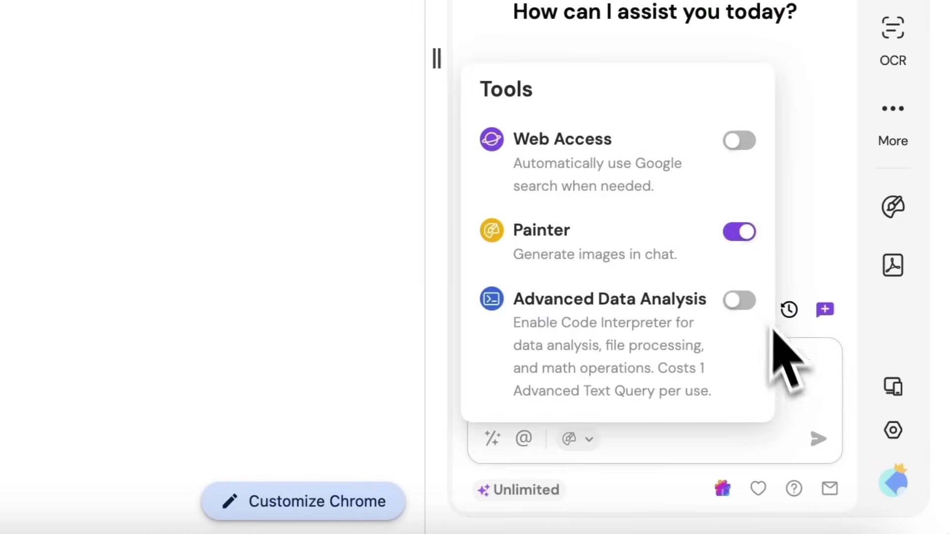
pyautogui.click(805, 390)
pyautogui.write('Please draw a cute dog')
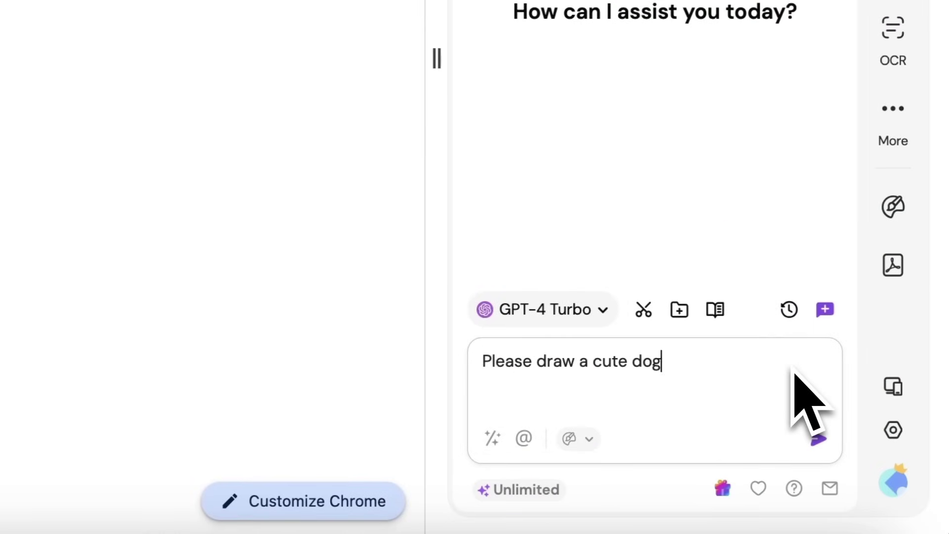
pyautogui.press('Return')
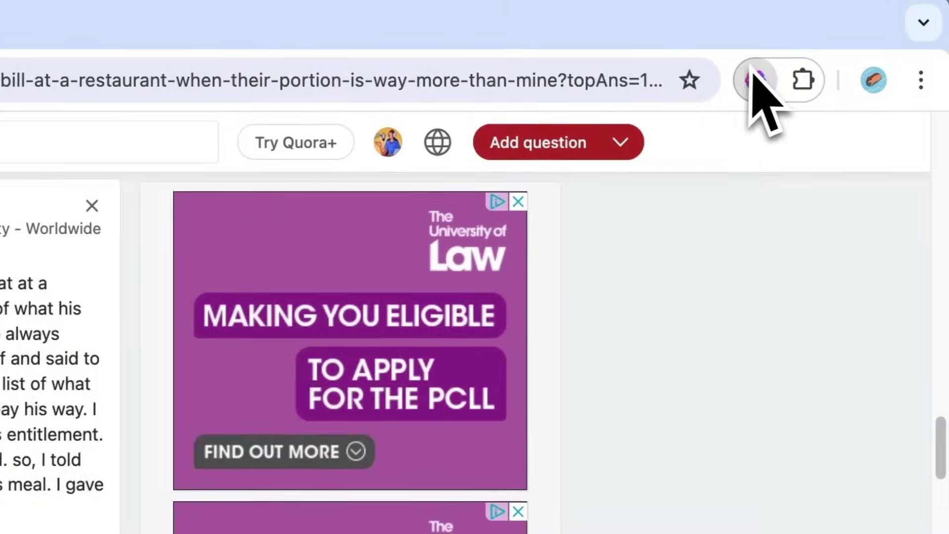
# - Capture the Quora answer text as a screenshot image for a two-sentence summary request
pyautogui.click(752, 81)
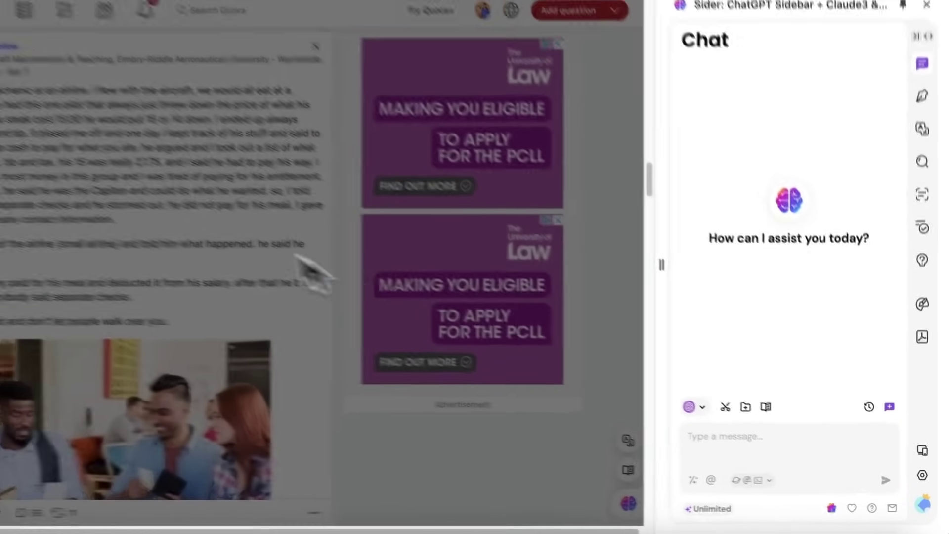
pyautogui.moveTo(47, 149); pyautogui.dragTo(401, 377)
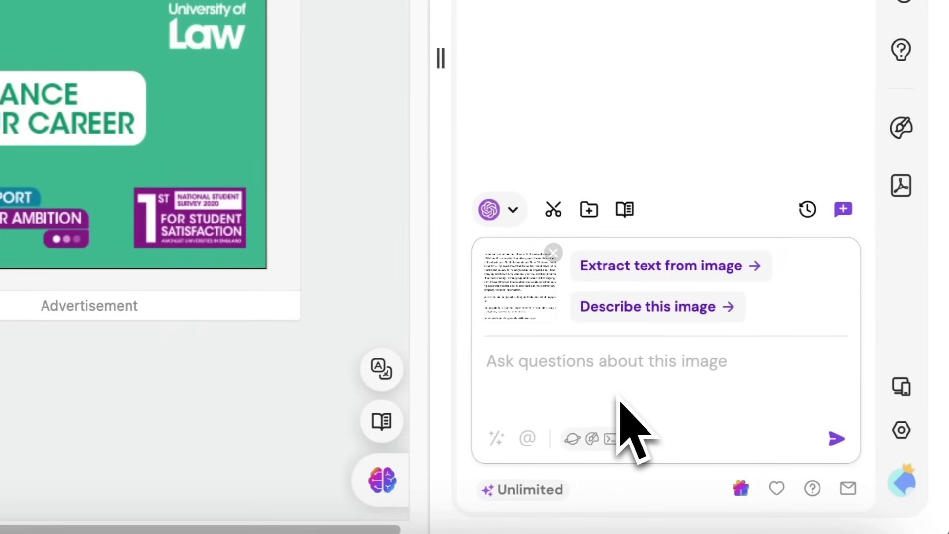
pyautogui.write('Please summarize the content of this answer in two')
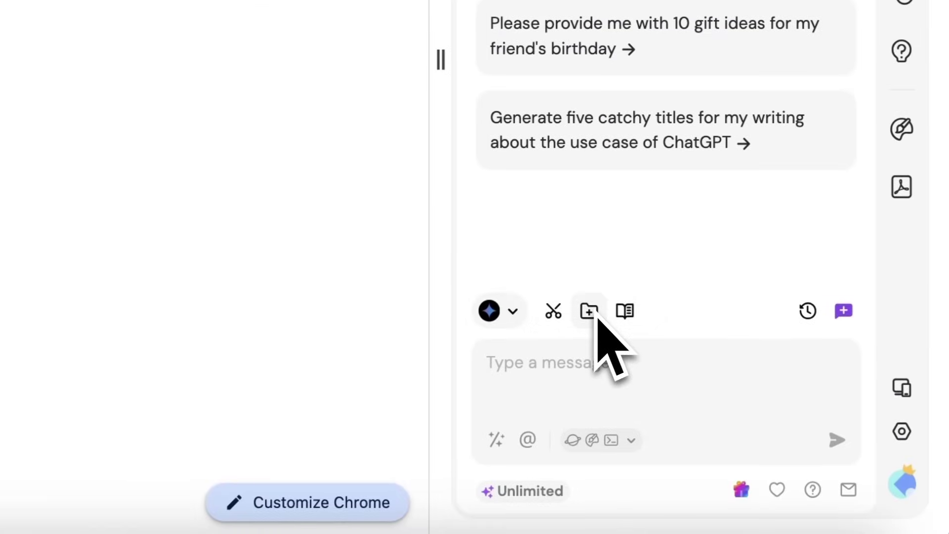
# - Upload the Miami Heat article .docx to the chat and request a two-sentence summary
pyautogui.click(590, 312)
pyautogui.click(365, 208)
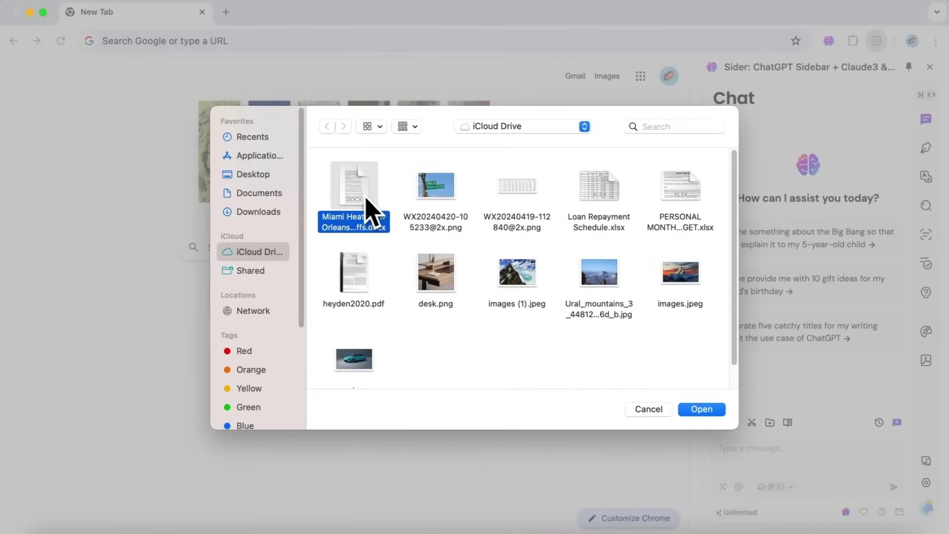
pyautogui.click(701, 409)
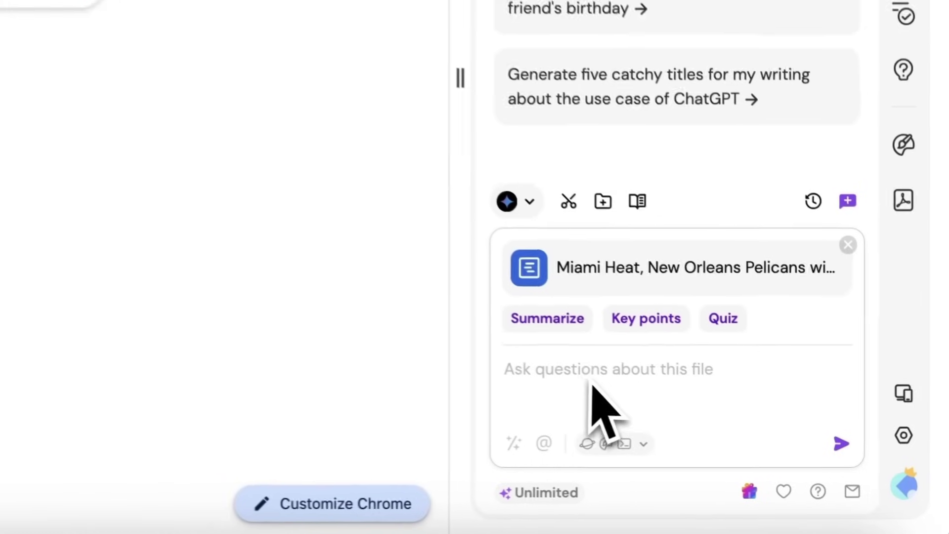
pyautogui.click(749, 450)
pyautogui.write('Please summarize the content of this article in two sentences')
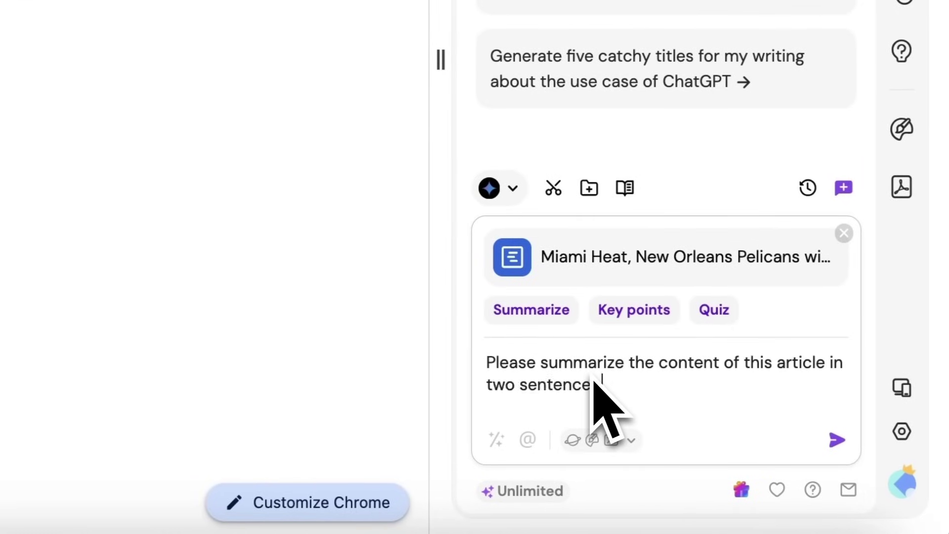
pyautogui.press('Return')
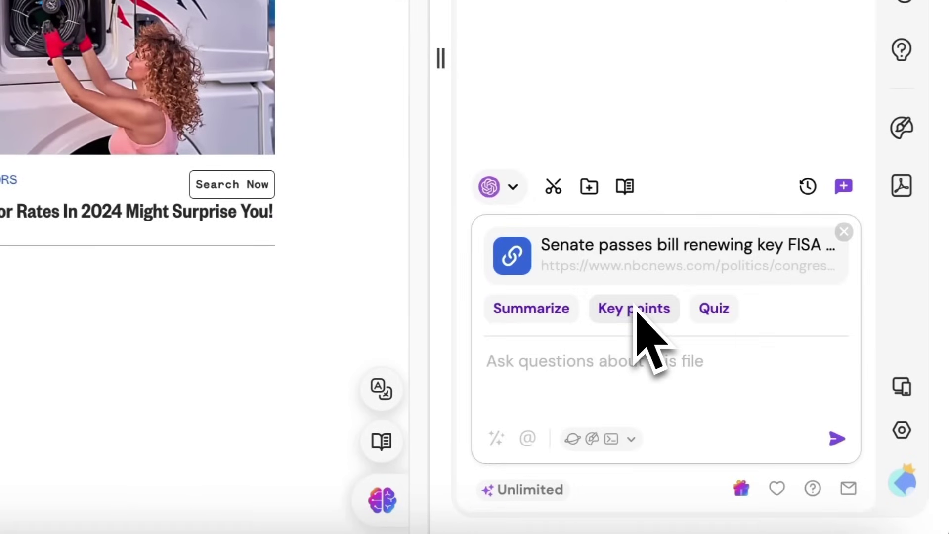
# - Summarize the attached NBC News article on the Senate renewing FISA powers with GPT-4 Turbo
pyautogui.click(531, 308)
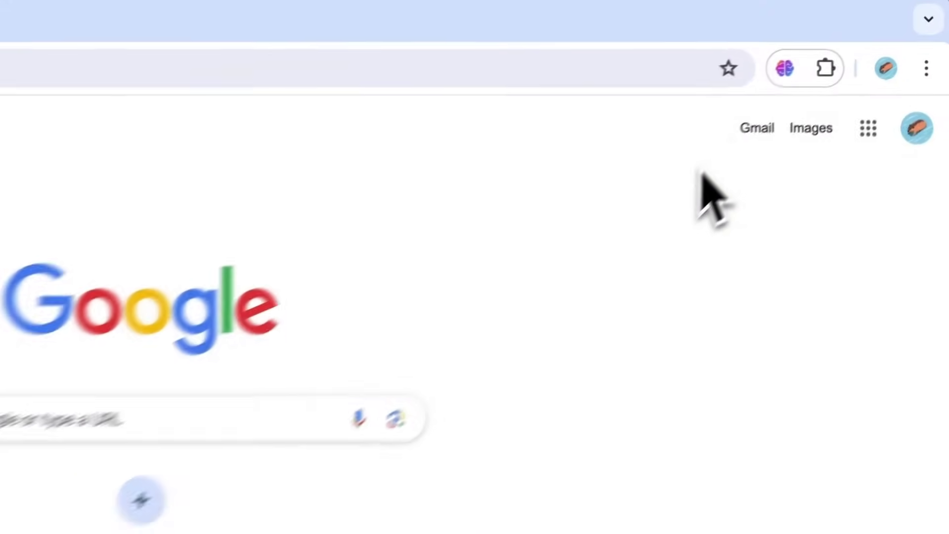
# - Use the Continue writing prompt to extend "I'm glad to receive your letter!" into a letter
pyautogui.click(771, 85)
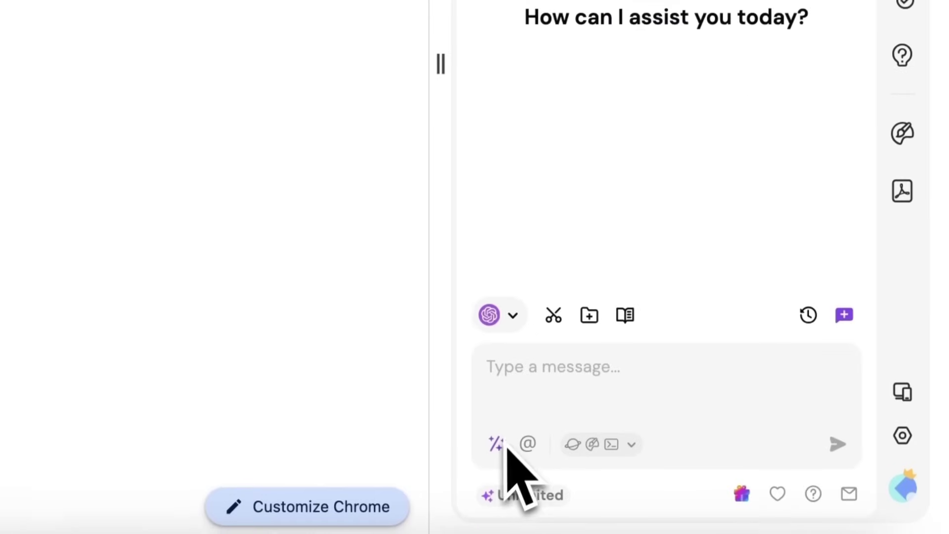
pyautogui.click(496, 441)
pyautogui.scroll(-2, 690, 245)
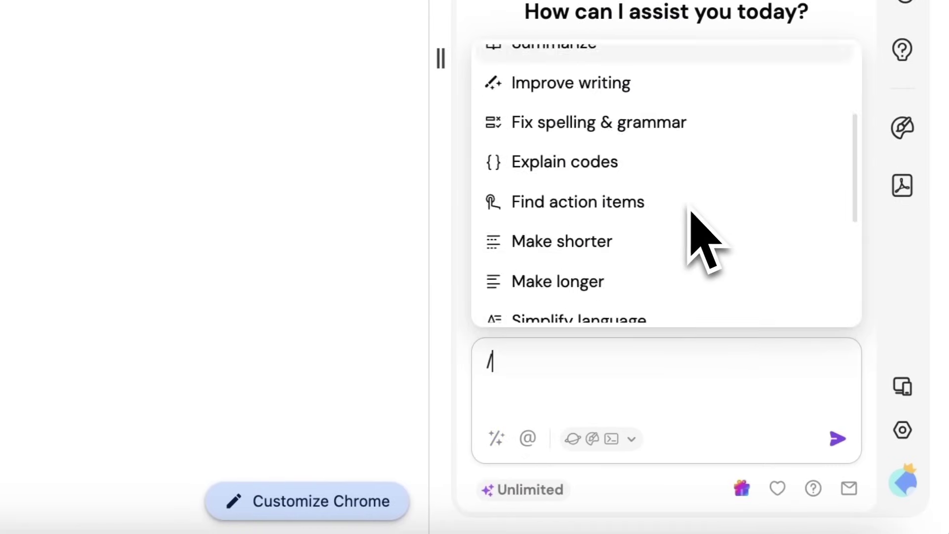
pyautogui.scroll(-2, 701, 237)
pyautogui.scroll(-1, 701, 230)
pyautogui.scroll(-2, 690, 223)
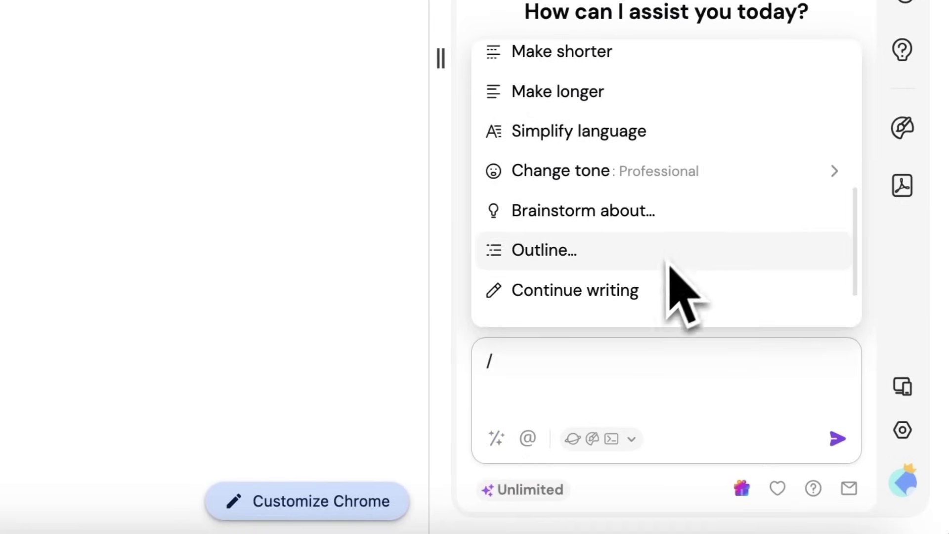
pyautogui.click(668, 289)
pyautogui.write("I'm glad to receive your le")
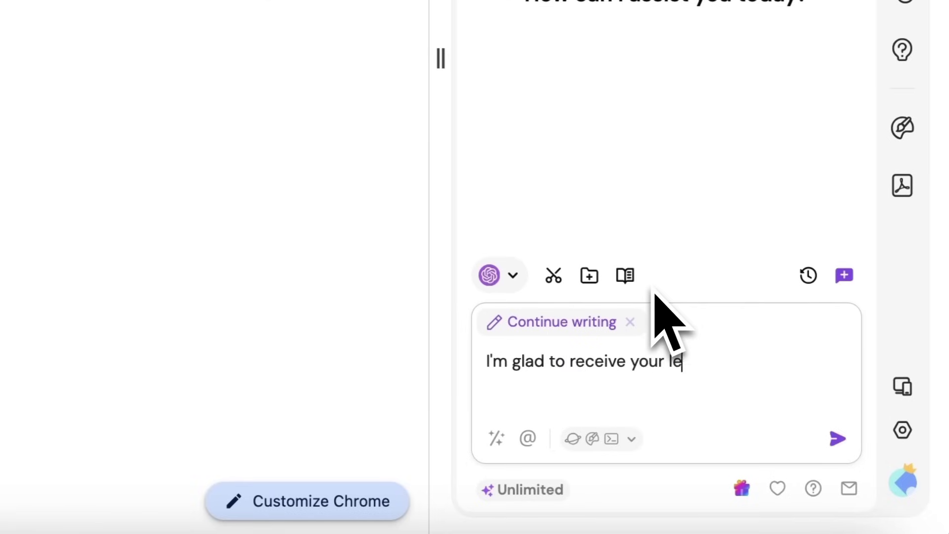
pyautogui.write('tter!')
pyautogui.press('Return')
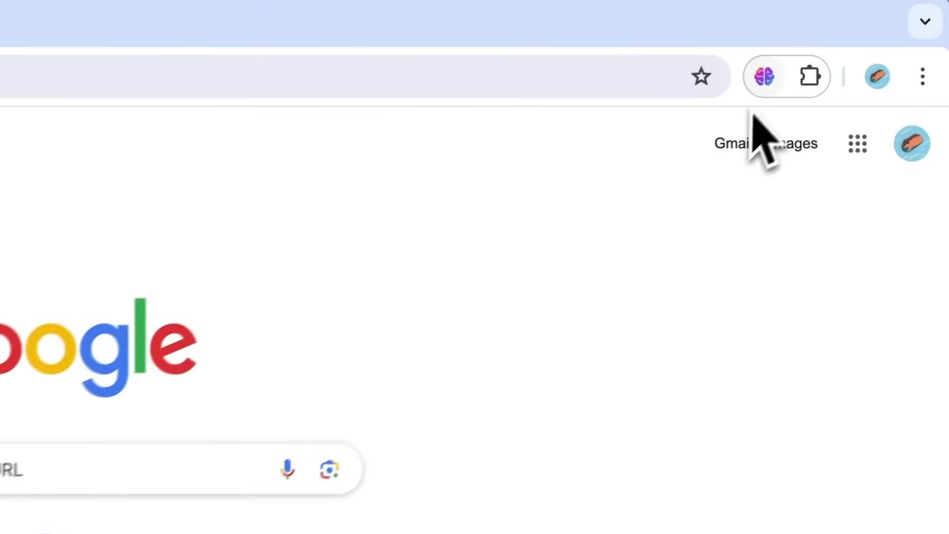
# - Start a fresh chat and bring up the ready-made prompt list again
pyautogui.click(755, 79)
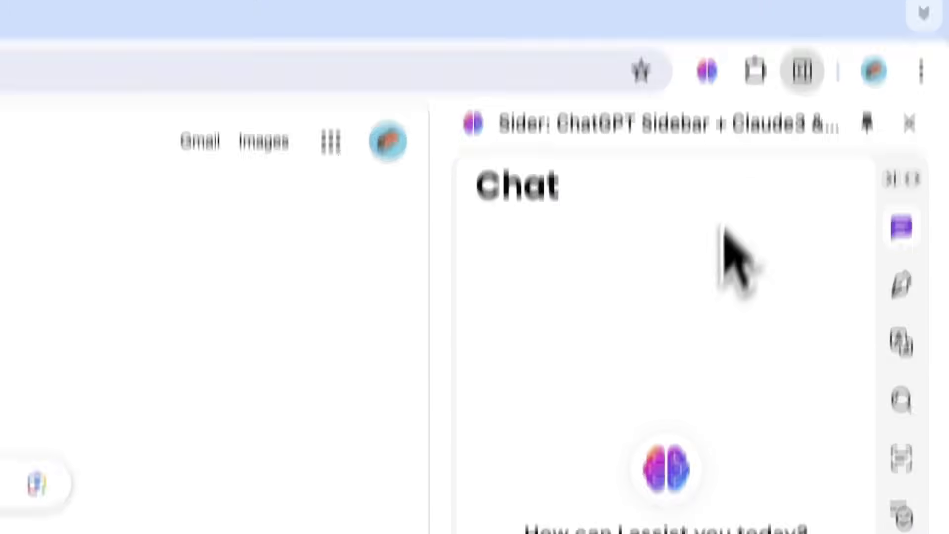
pyautogui.click(495, 439)
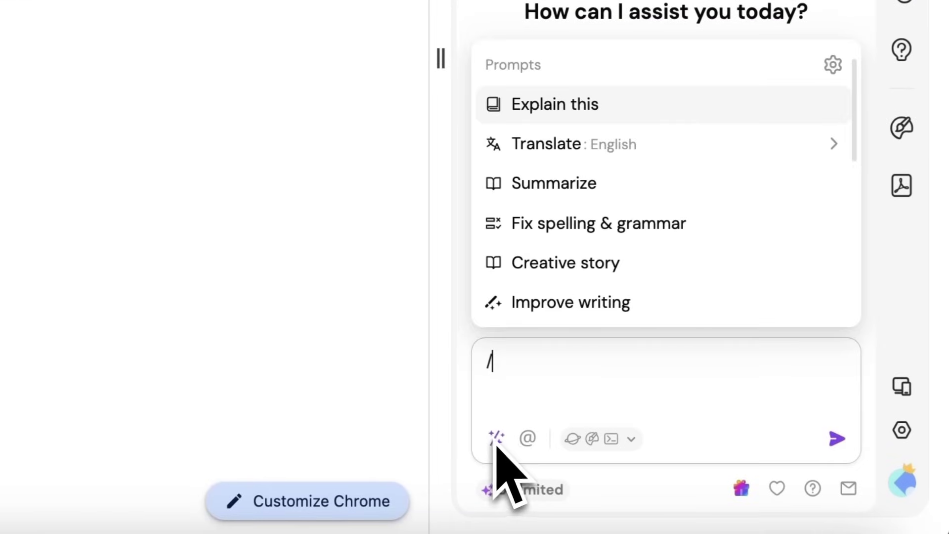
# - In Prompt Manager, archive the Fix spelling & grammar and Creative story prompts
pyautogui.click(834, 66)
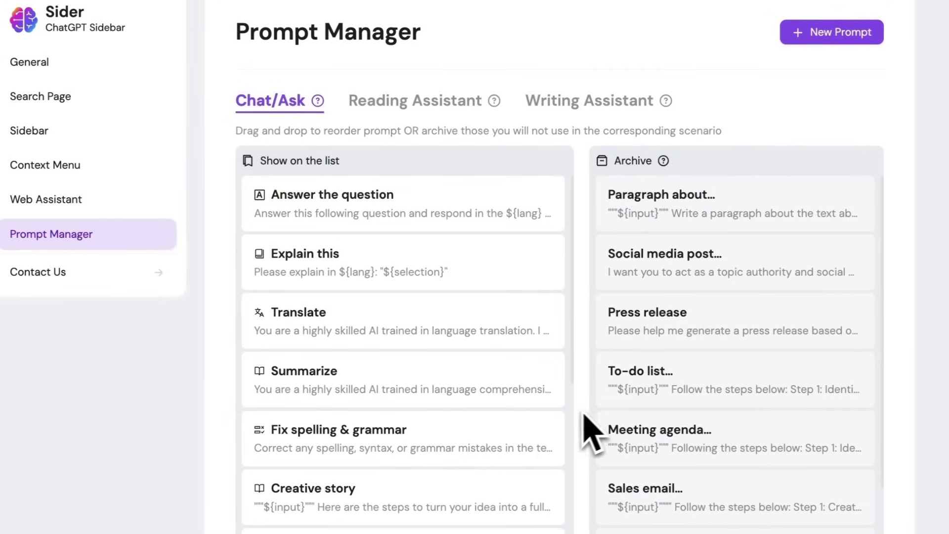
pyautogui.moveTo(479, 445); pyautogui.dragTo(801, 386)
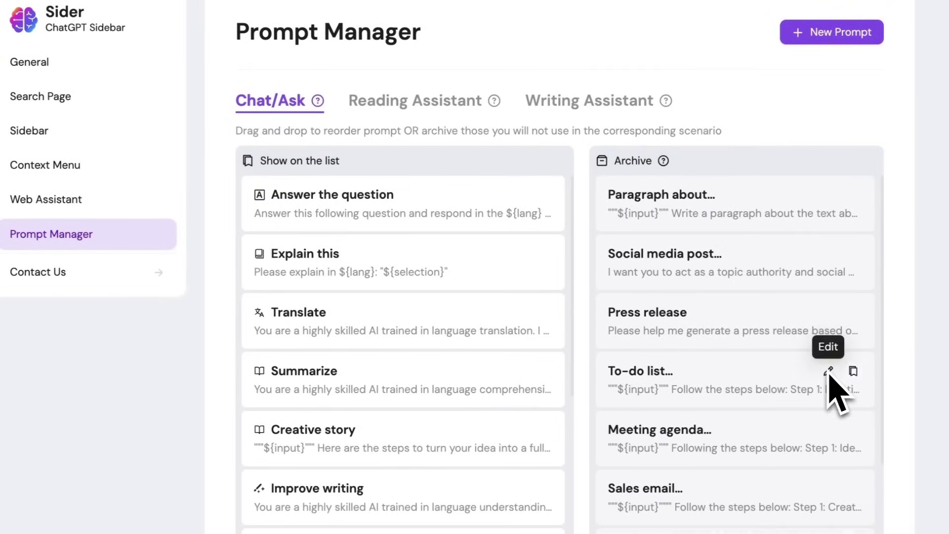
pyautogui.moveTo(486, 447); pyautogui.dragTo(764, 417)
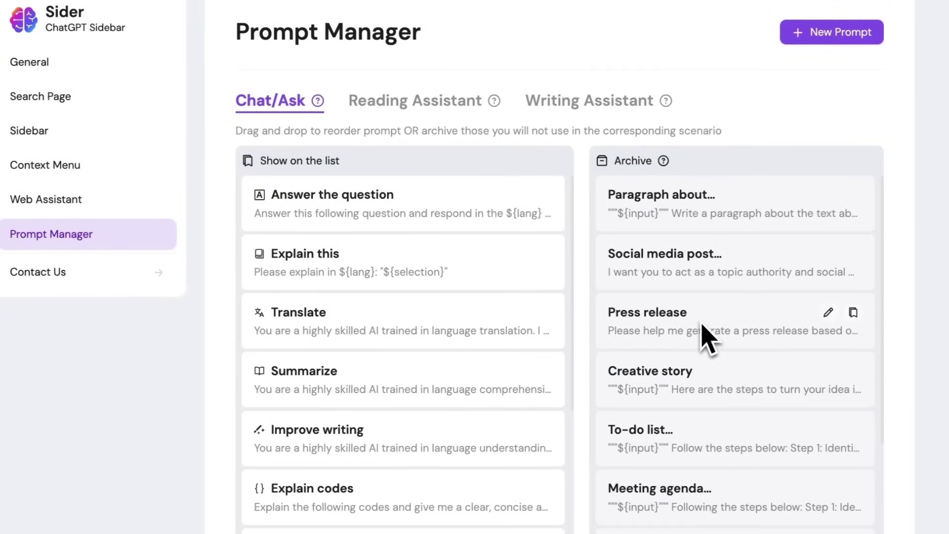
# - Move Press release and Paragraph about… onto the shown prompt list
pyautogui.moveTo(704, 335); pyautogui.dragTo(451, 331)
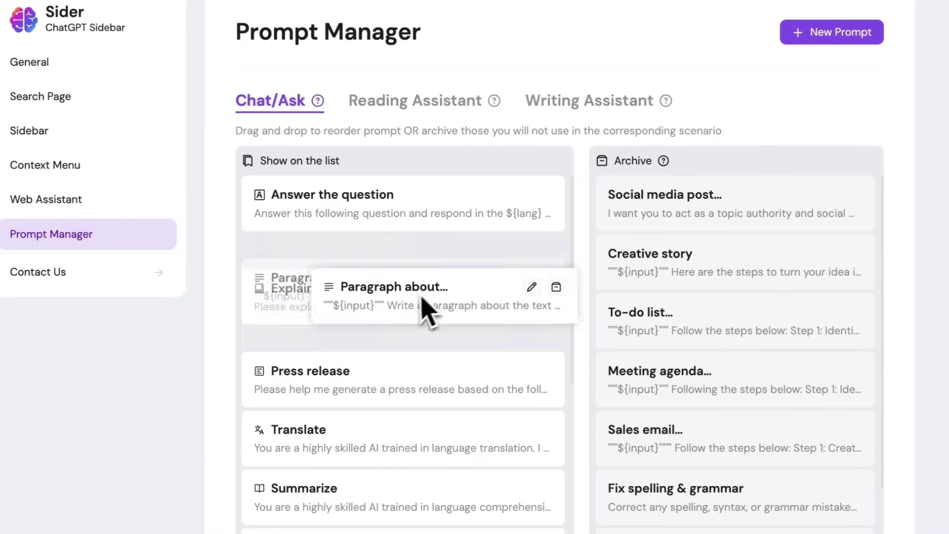
pyautogui.moveTo(426, 308); pyautogui.dragTo(407, 321)
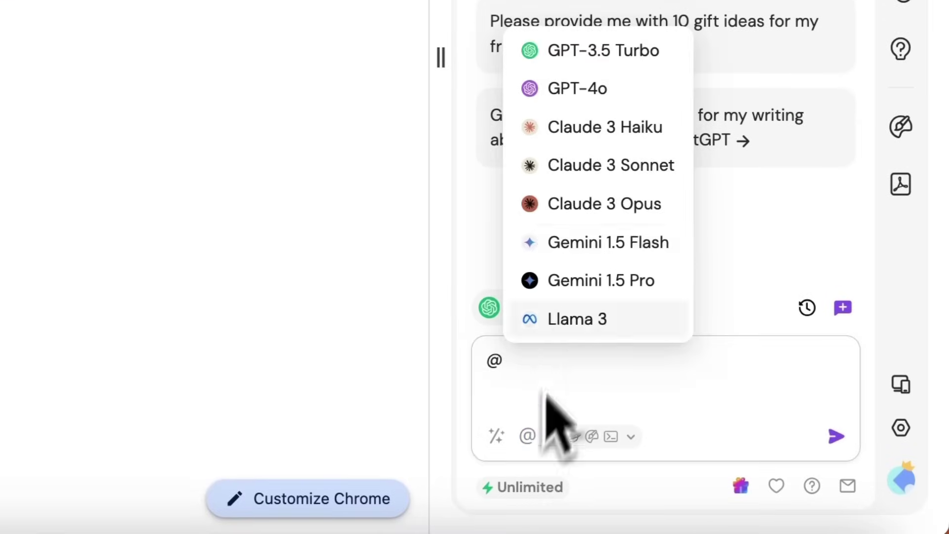
# - Address the iOS-on-Mac upgrade question to GPT-4o and Claude 3 Opus via @ and send it
pyautogui.click(578, 89)
pyautogui.click(527, 436)
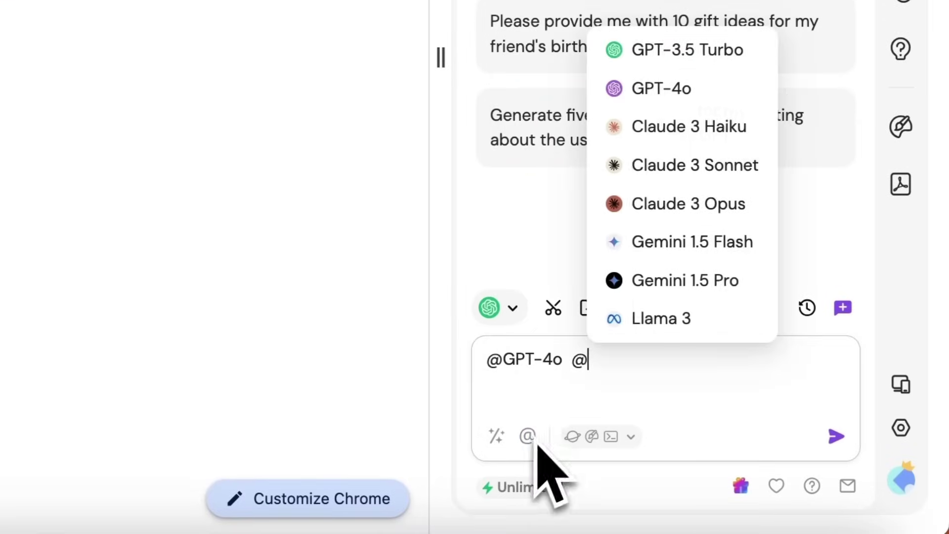
pyautogui.click(696, 208)
pyautogui.write('Claude-3-Opus How to upgrade my iOS on Mac?')
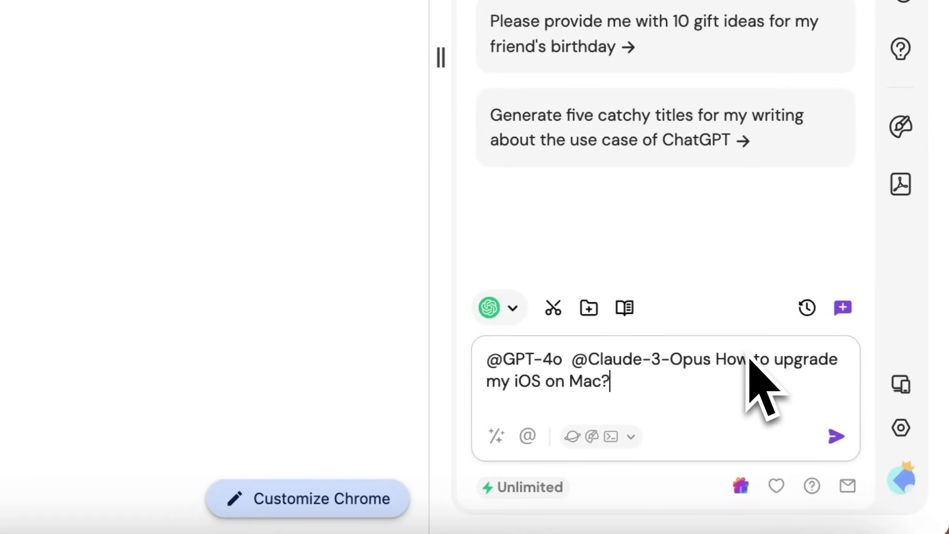
pyautogui.press('Return')
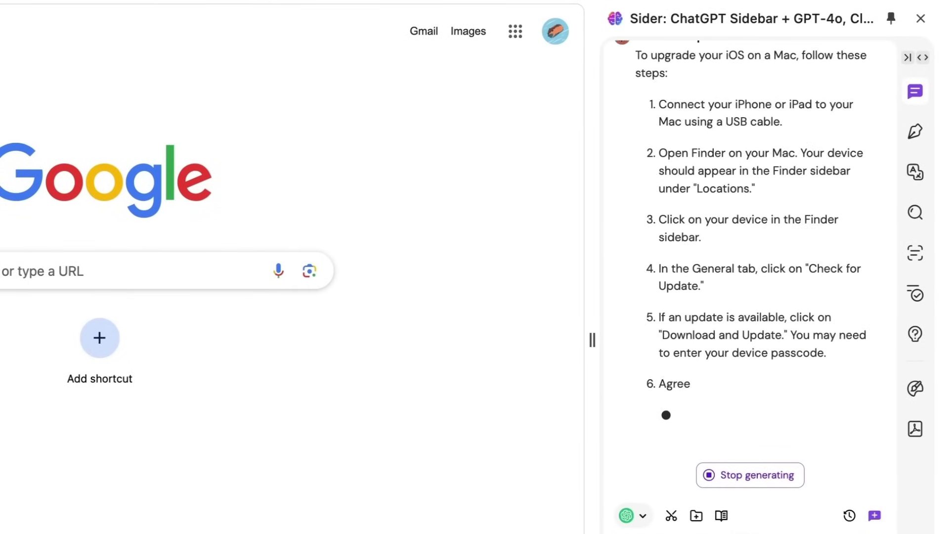
pyautogui.scroll(5, 878, 471)
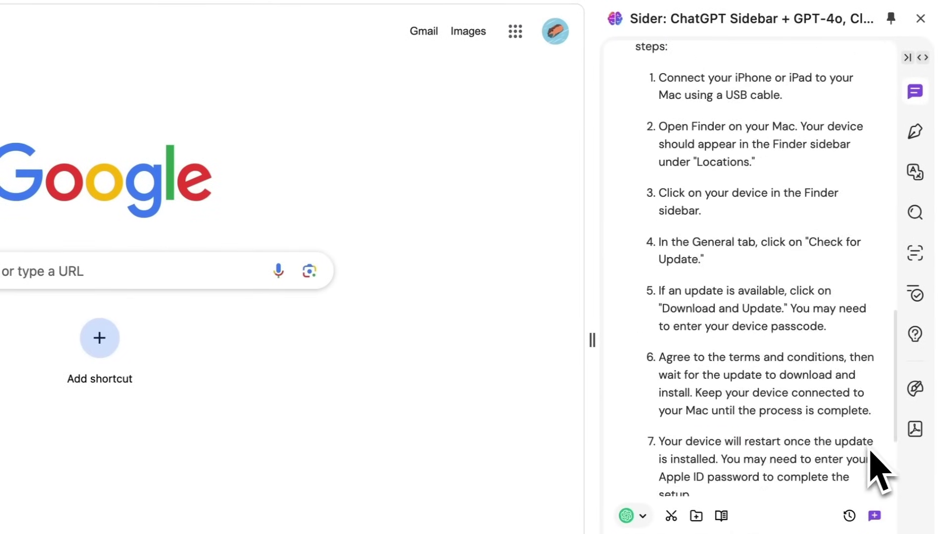
pyautogui.scroll(5, 878, 471)
pyautogui.scroll(5, 878, 471)
pyautogui.scroll(5, 878, 471)
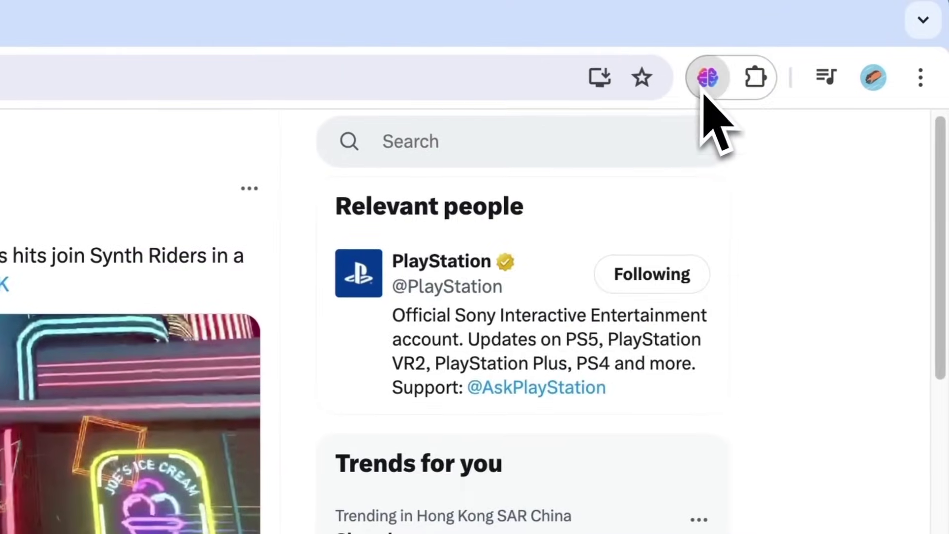
# - Compose a funny, medium-length Twitter-format draft about summer arriving from the X post sidebar
pyautogui.click(829, 38)
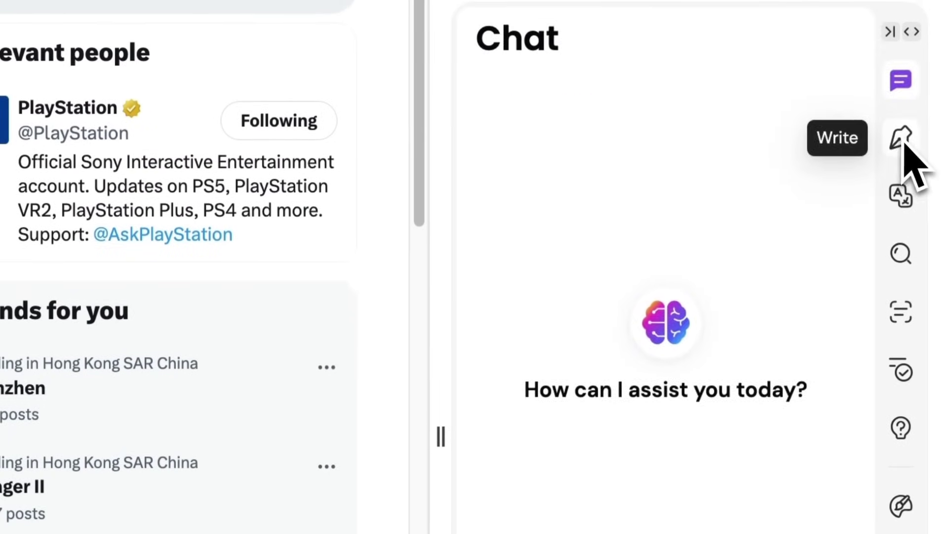
pyautogui.click(902, 136)
pyautogui.write('Write something about the arrival of summer and the increasing hea')
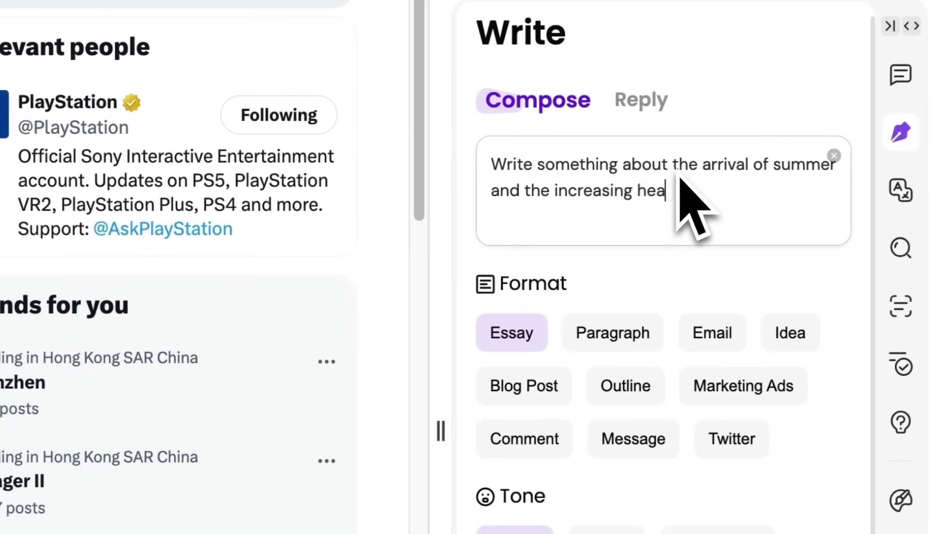
pyautogui.write('t.')
pyautogui.scroll(-3, 681, 193)
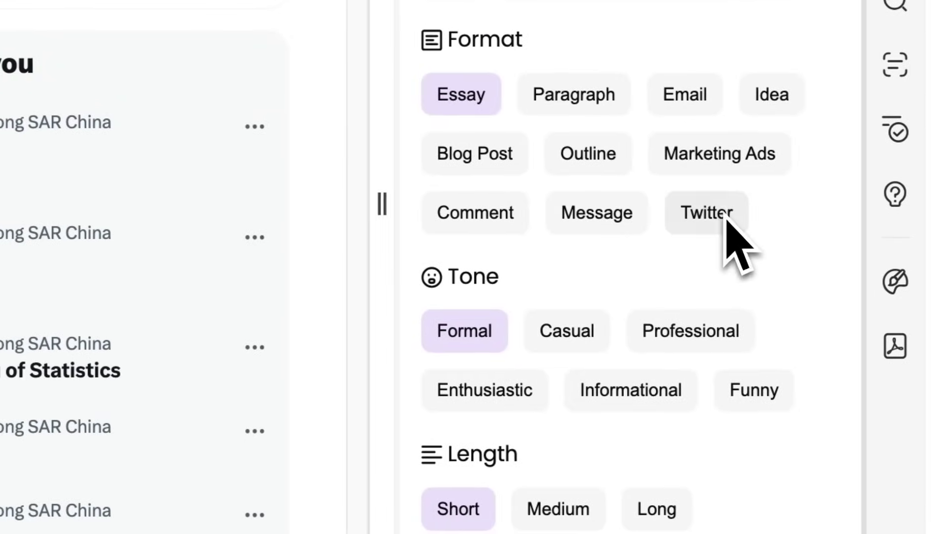
pyautogui.click(729, 230)
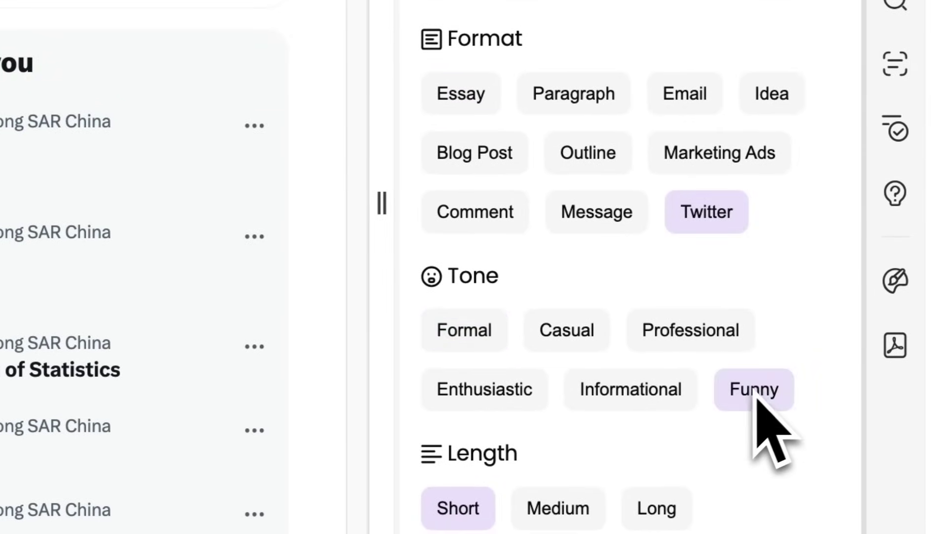
pyautogui.scroll(-2, 758, 415)
pyautogui.click(583, 329)
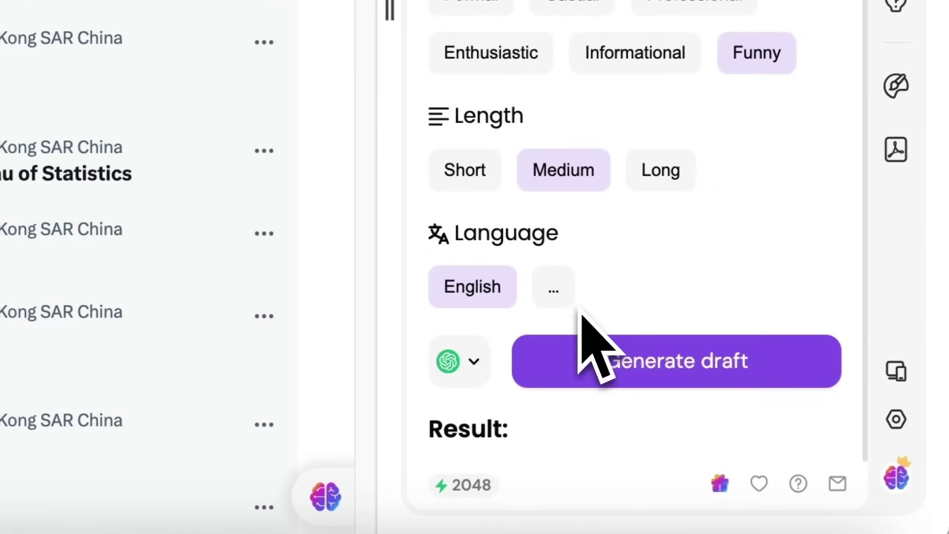
pyautogui.click(631, 357)
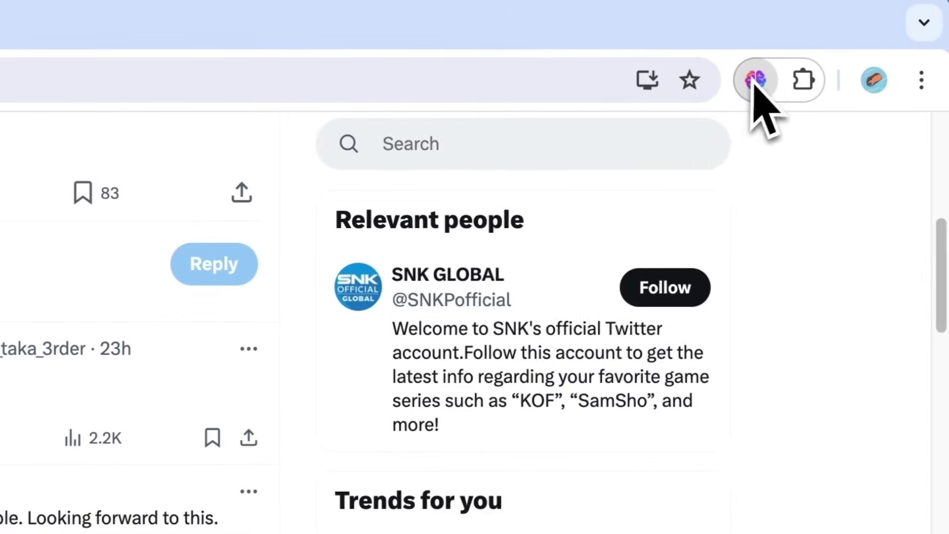
# - Draft a funny, medium-length English reply to the SNK post with the Write tool's Reply mode
pyautogui.click(759, 85)
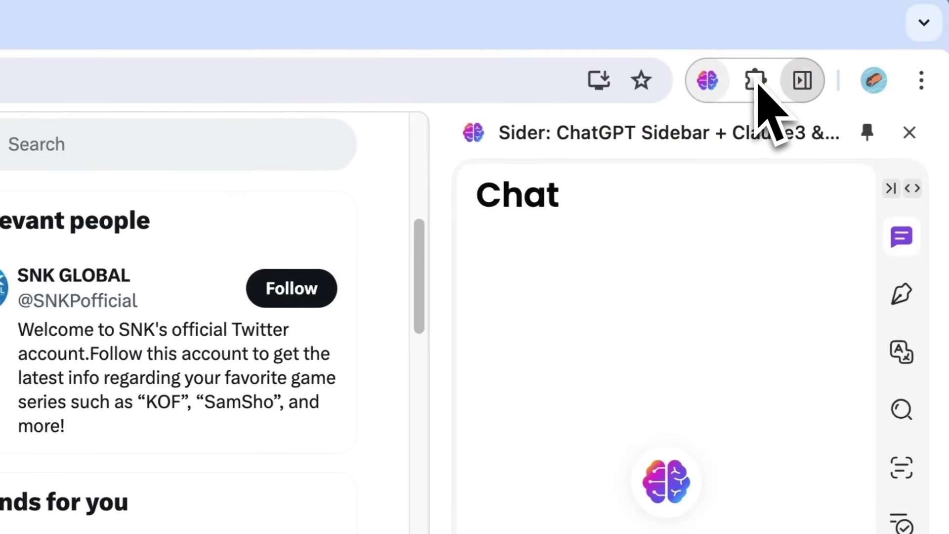
pyautogui.click(903, 297)
pyautogui.click(653, 267)
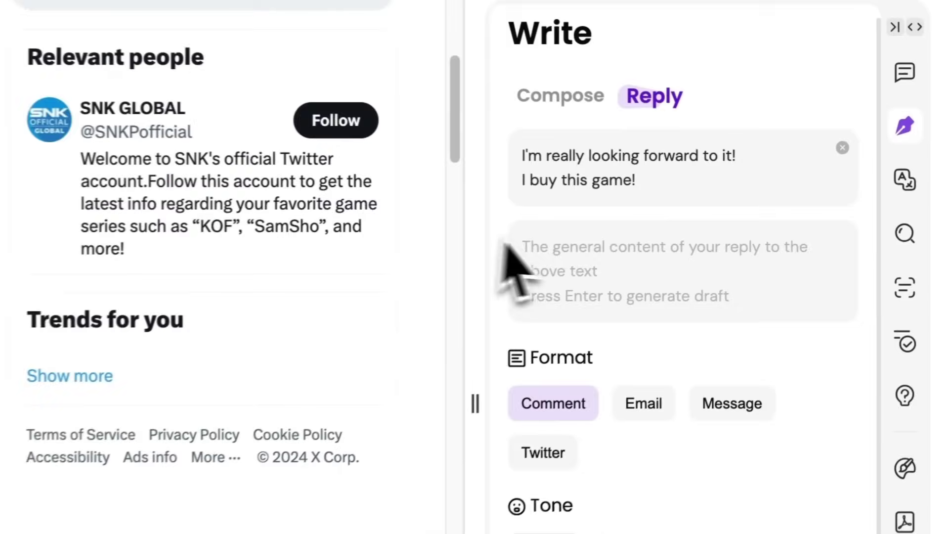
pyautogui.click(795, 223)
pyautogui.write('Me too!')
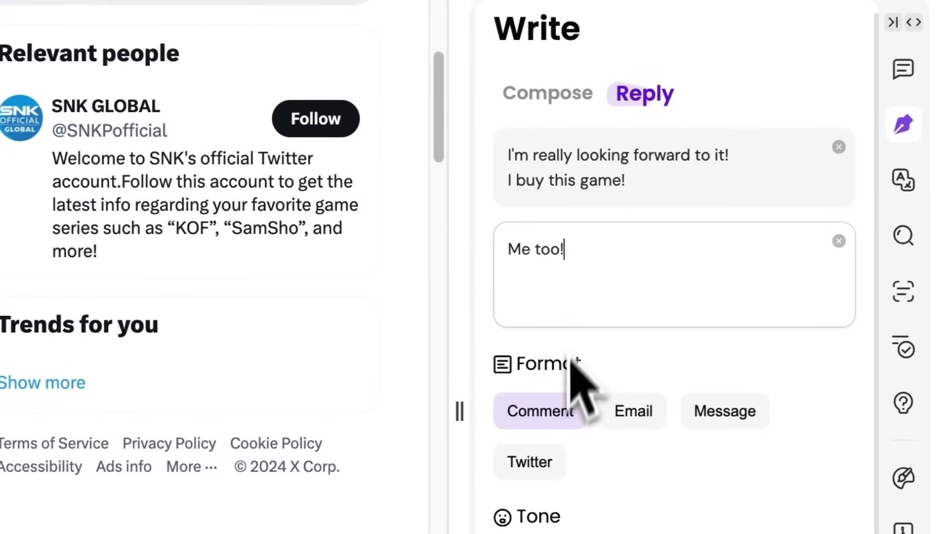
pyautogui.scroll(-3, 555, 490)
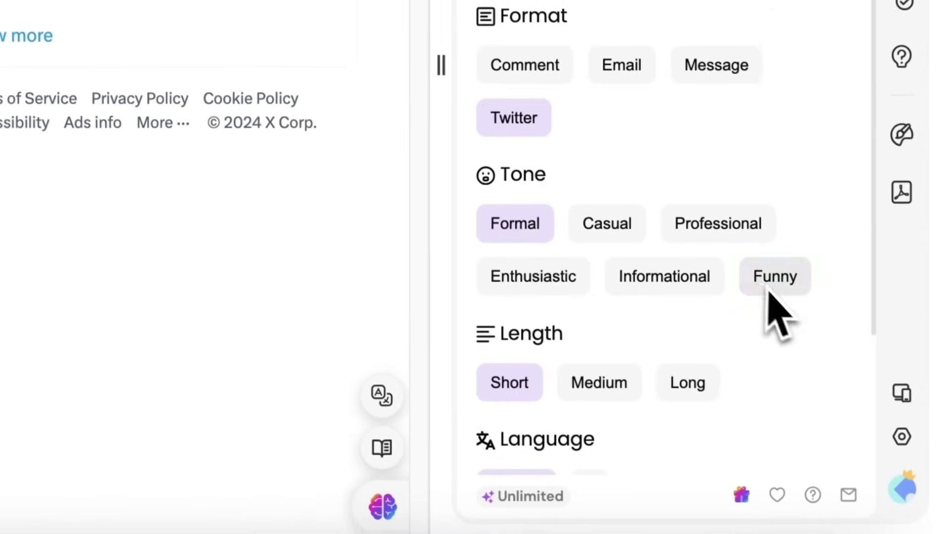
pyautogui.click(775, 274)
pyautogui.scroll(-2, 613, 393)
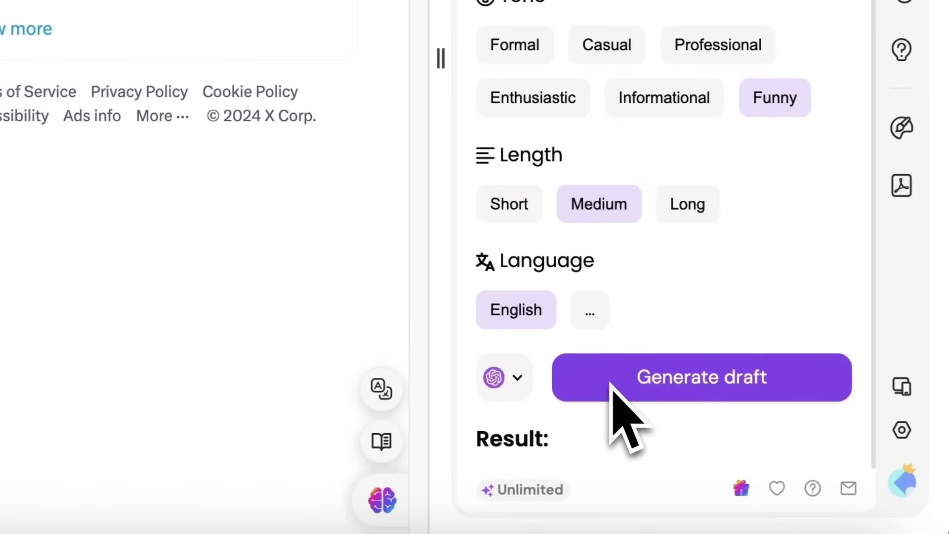
pyautogui.click(616, 378)
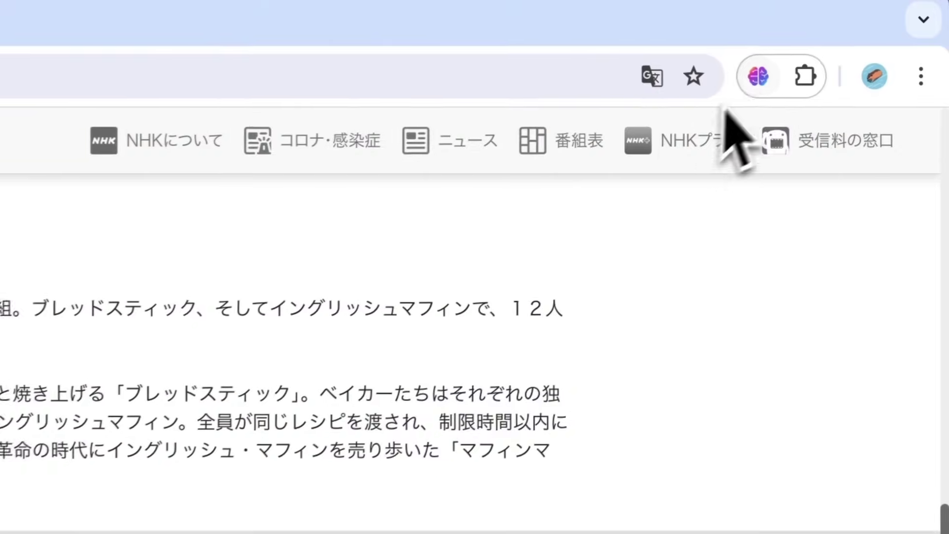
# - Translate the selected Japanese NHK episode description paragraphs into English with the Translate tool
pyautogui.click(732, 131)
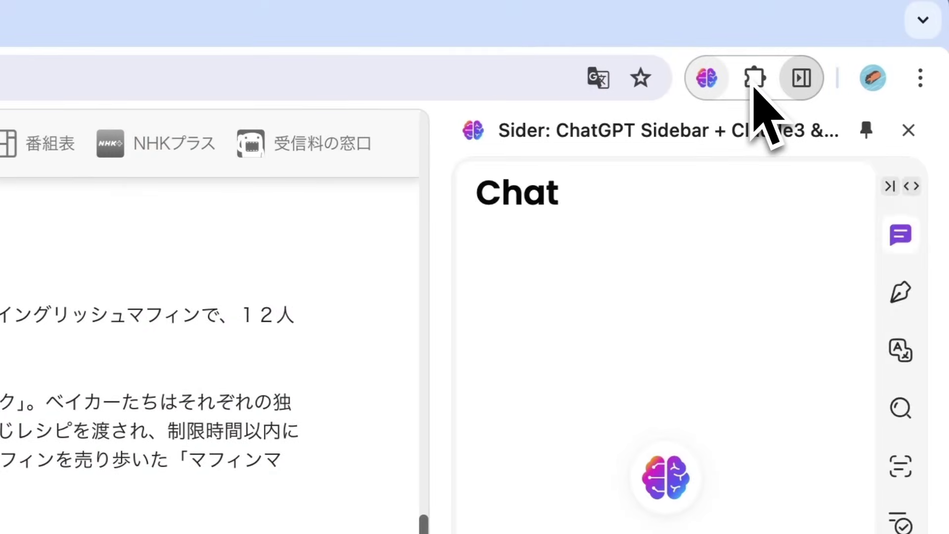
pyautogui.click(901, 237)
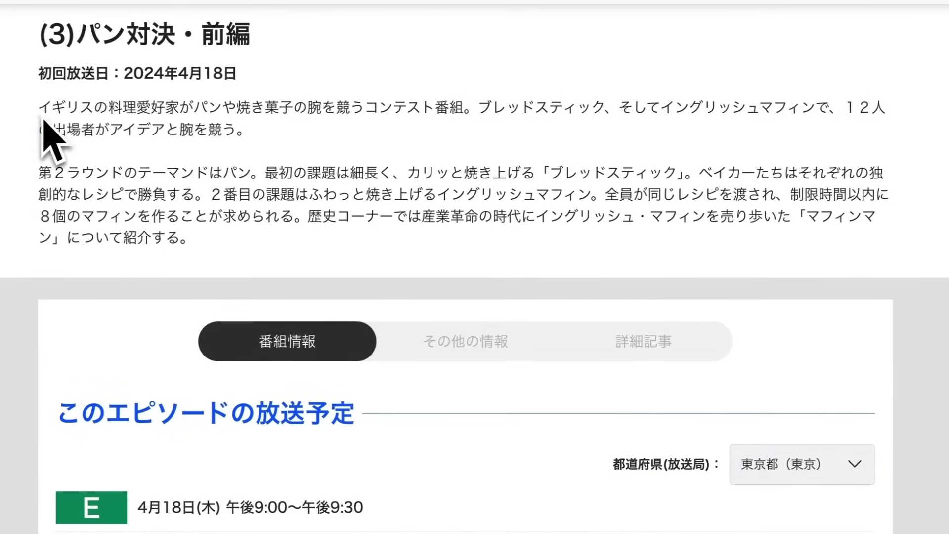
pyautogui.moveTo(41, 107)
pyautogui.mouseDown()
pyautogui.moveTo(192, 216)
pyautogui.moveTo(191, 238)
pyautogui.mouseUp()
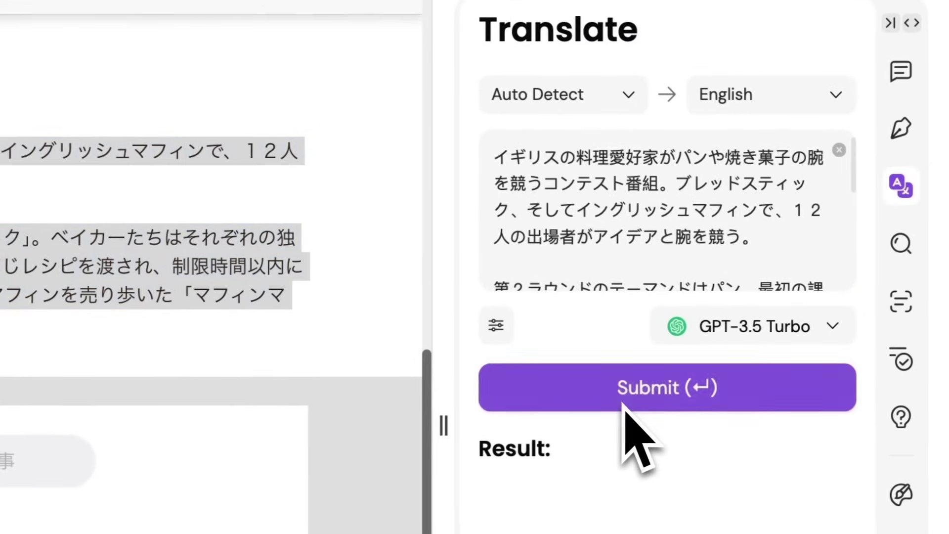
pyautogui.click(590, 371)
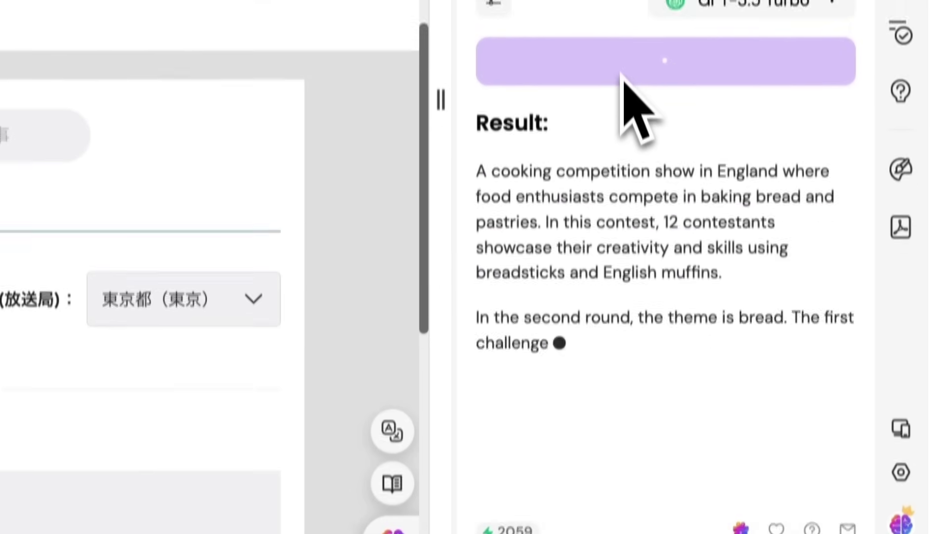
pyautogui.scroll(-3, 658, 178)
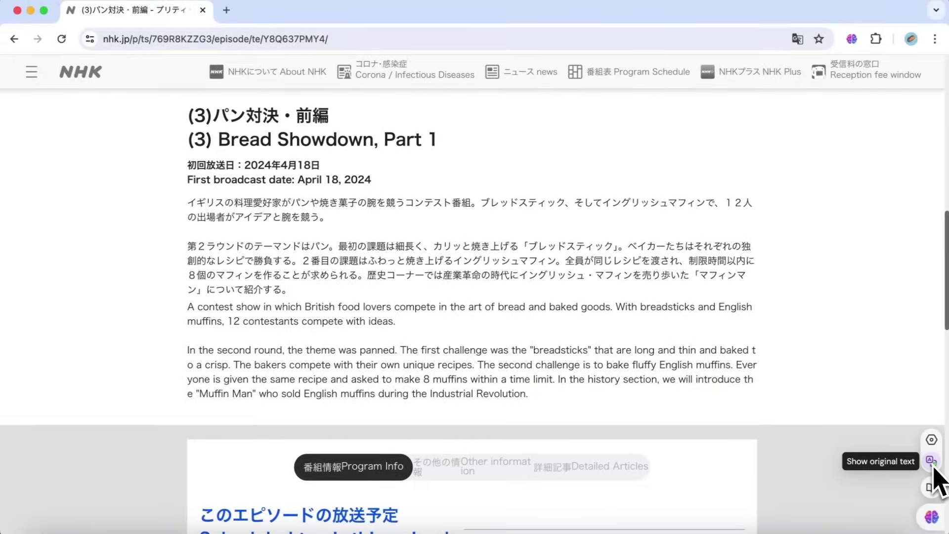
pyautogui.scroll(-5, 833, 370)
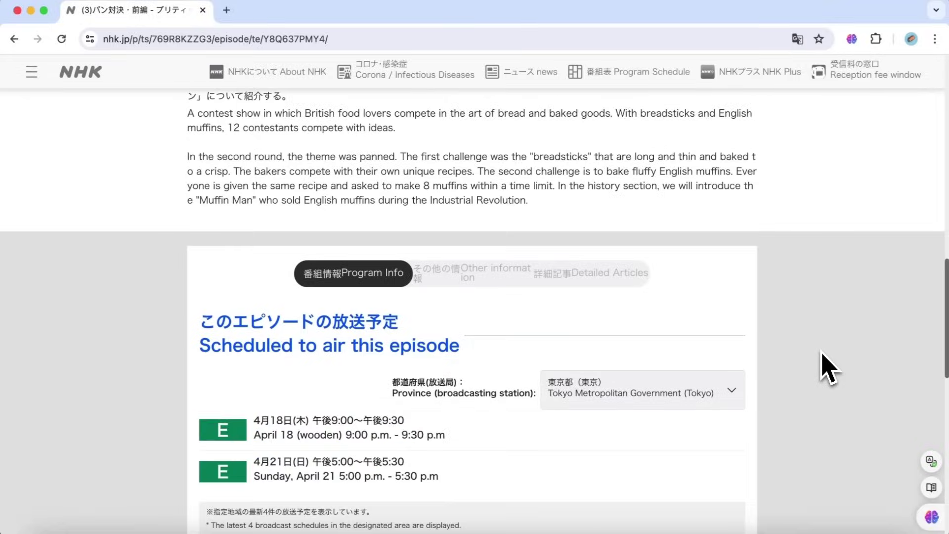
pyautogui.scroll(-5, 832, 370)
pyautogui.scroll(-5, 833, 369)
pyautogui.scroll(-5, 830, 368)
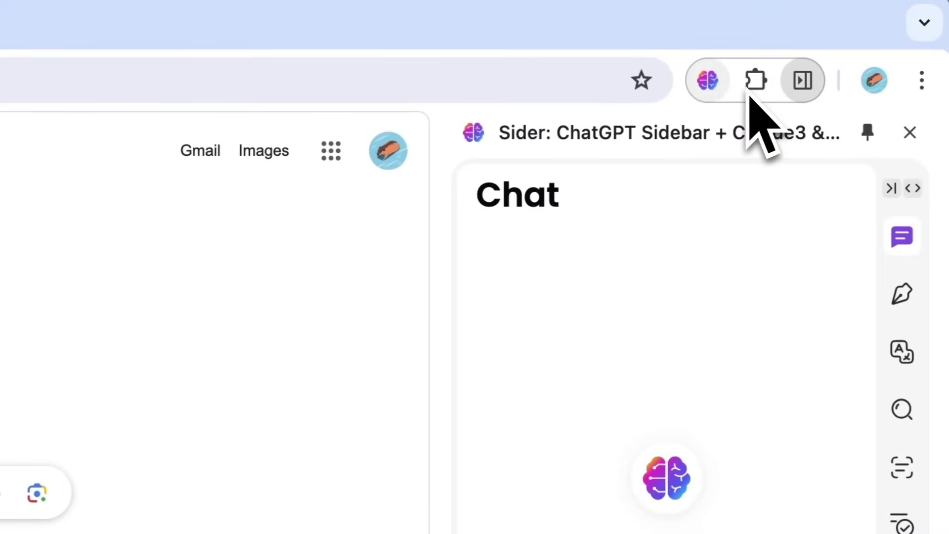
# - Ask the Search Agent about today's Los Angeles weather, then start a Google search for the Mac iOS upgrade
pyautogui.click(913, 210)
pyautogui.write("What's the weather like in Los A")
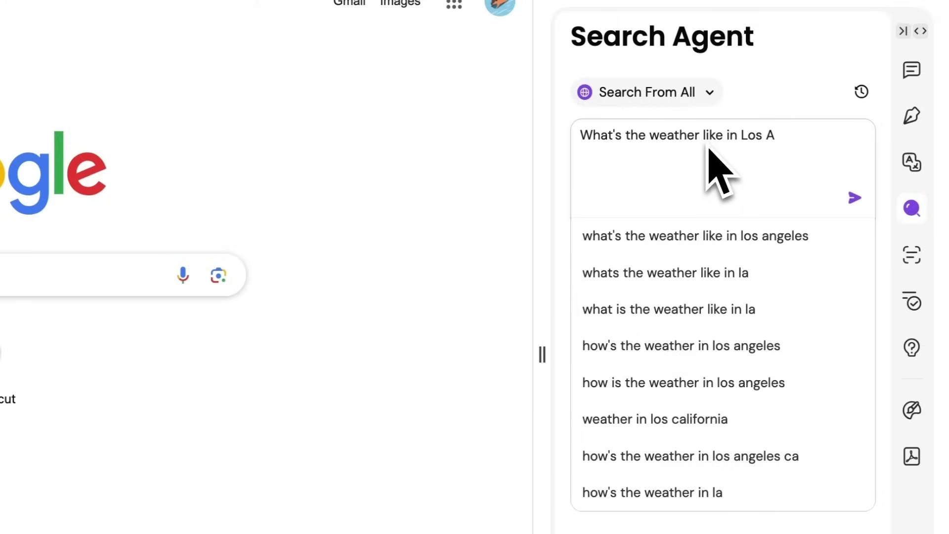
pyautogui.write('ngeles today?')
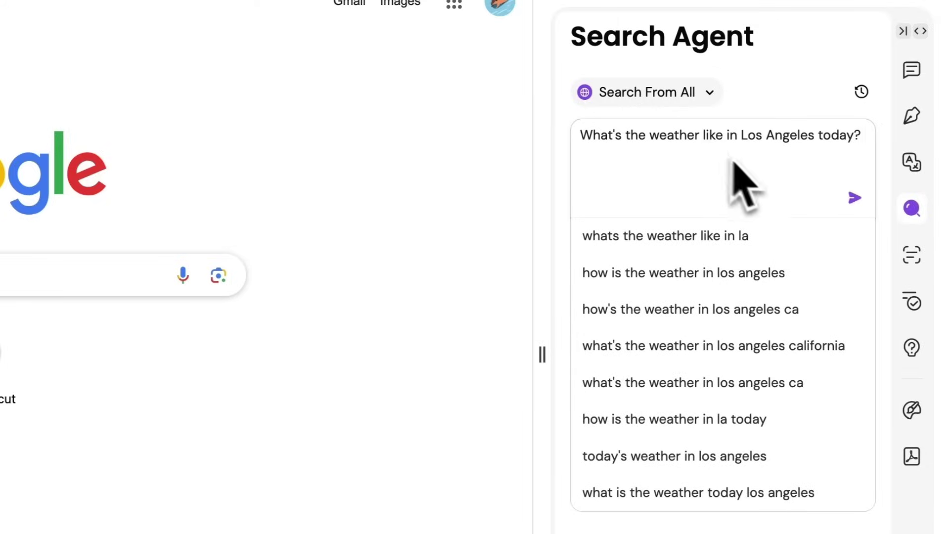
pyautogui.click(854, 199)
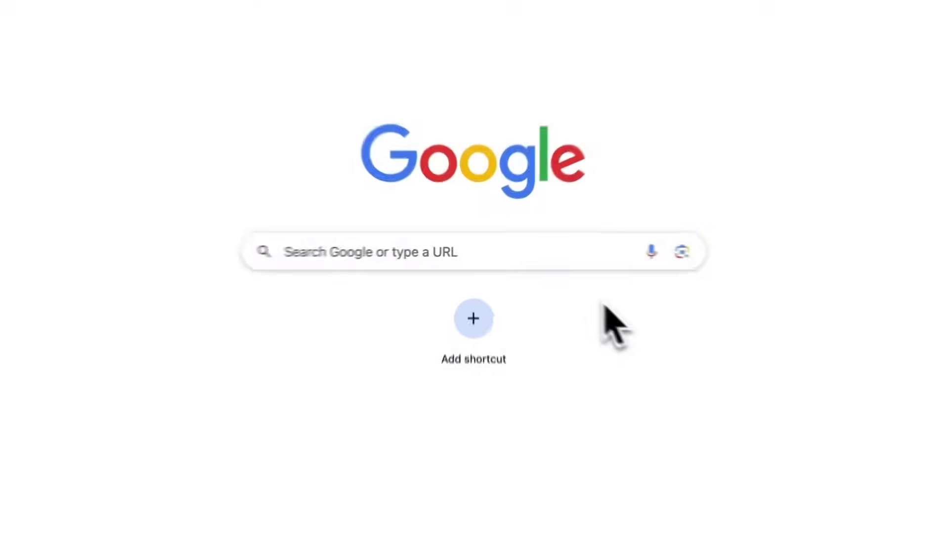
pyautogui.click(497, 274)
pyautogui.write('How to ')
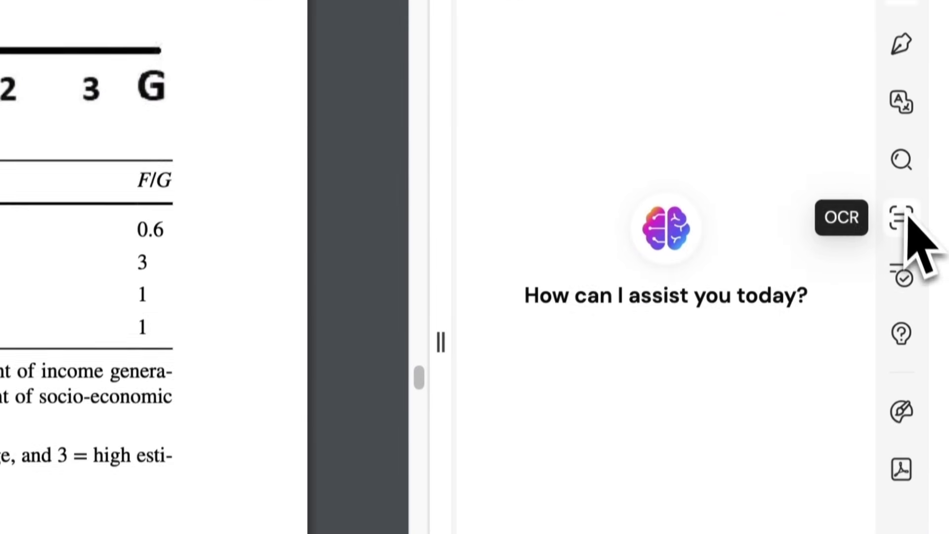
# - Capture the PDF country table with Screenshot OCR and render the extracted LaTeX as a formatted table
pyautogui.click(901, 201)
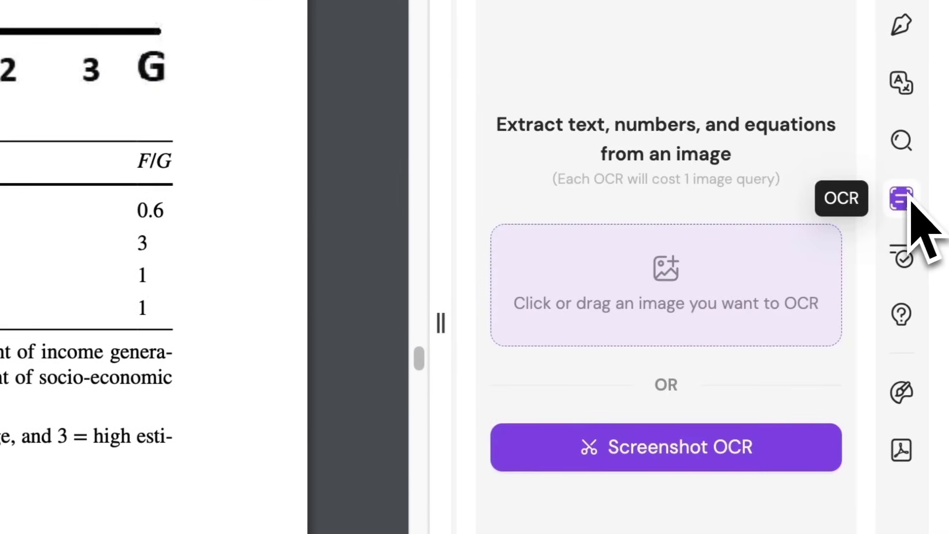
pyautogui.click(786, 446)
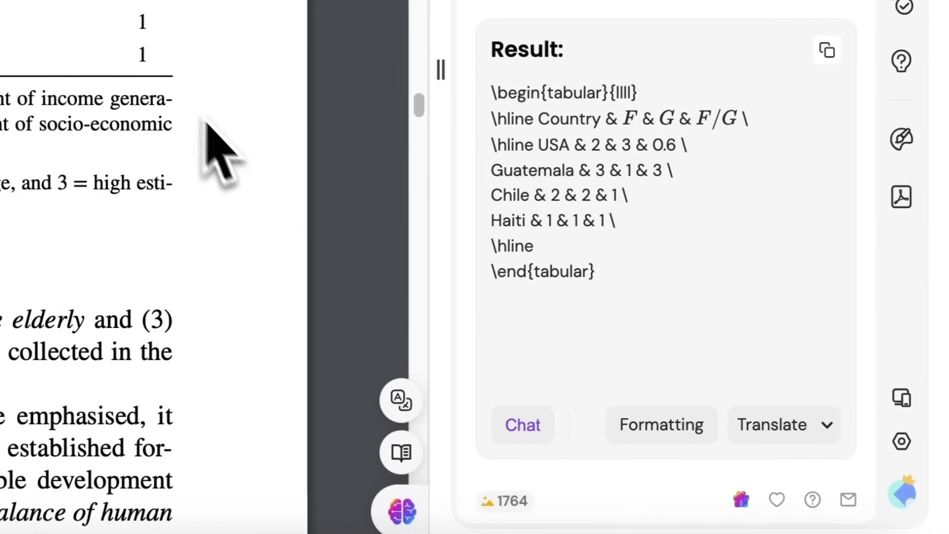
pyautogui.click(662, 424)
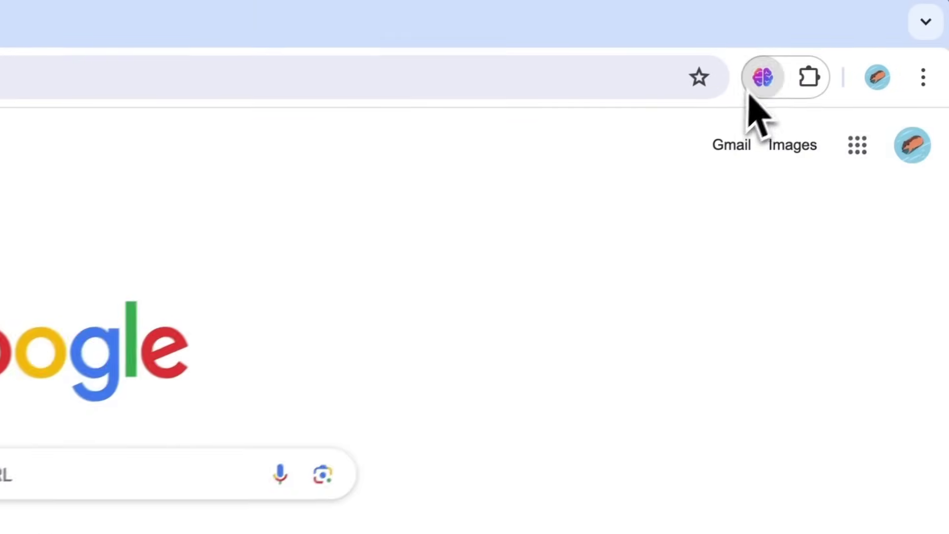
# - Paste the thank-you paragraph into Grammar, fix all six errors and get an improved version with reasons
pyautogui.click(761, 79)
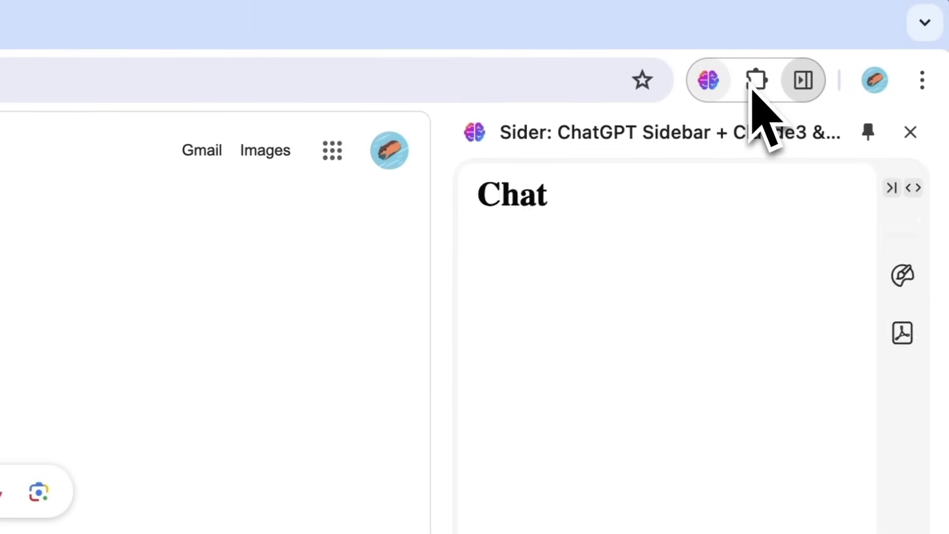
pyautogui.click(917, 319)
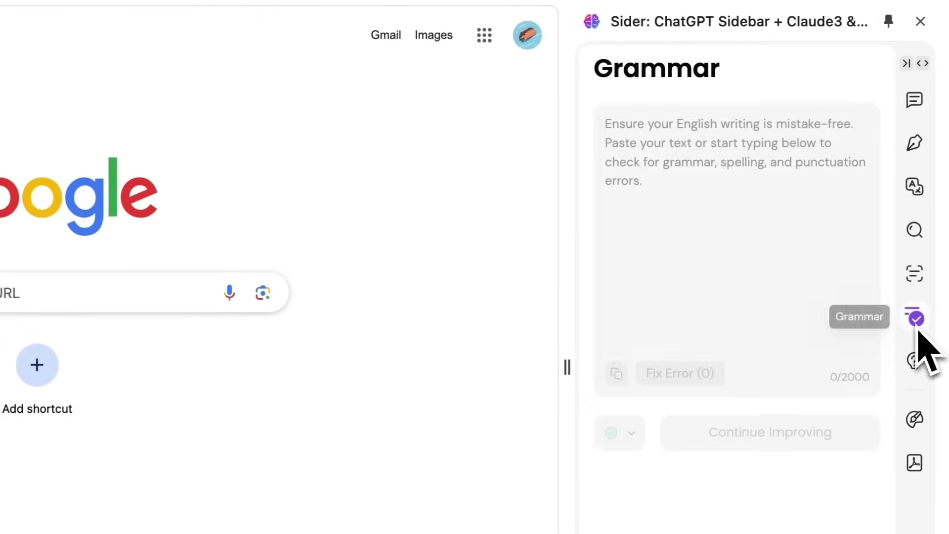
pyautogui.write('Thank you for reach out and for you kind word. I am thrill to hear that you are interest in collaborat on a video project together. You detailed requirements and vision for the promotion video are clear and excite.')
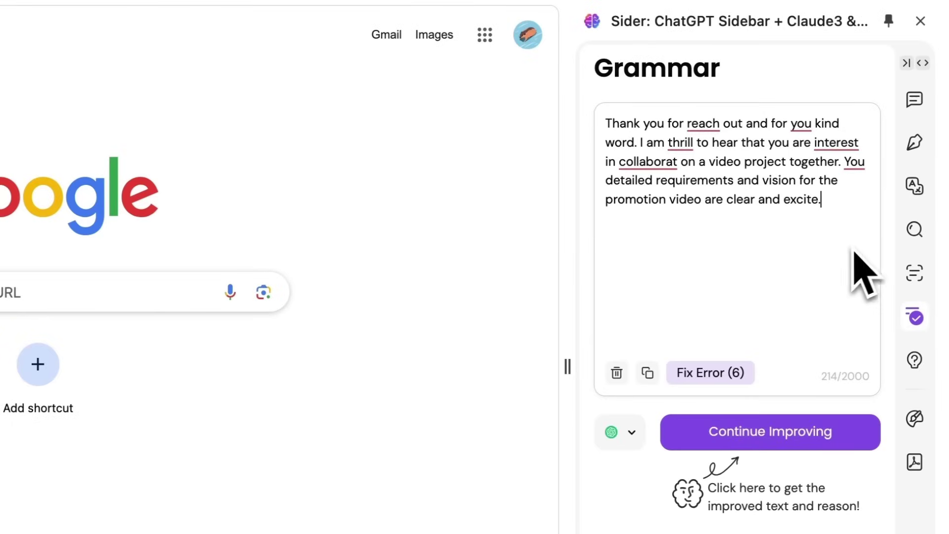
pyautogui.click(632, 433)
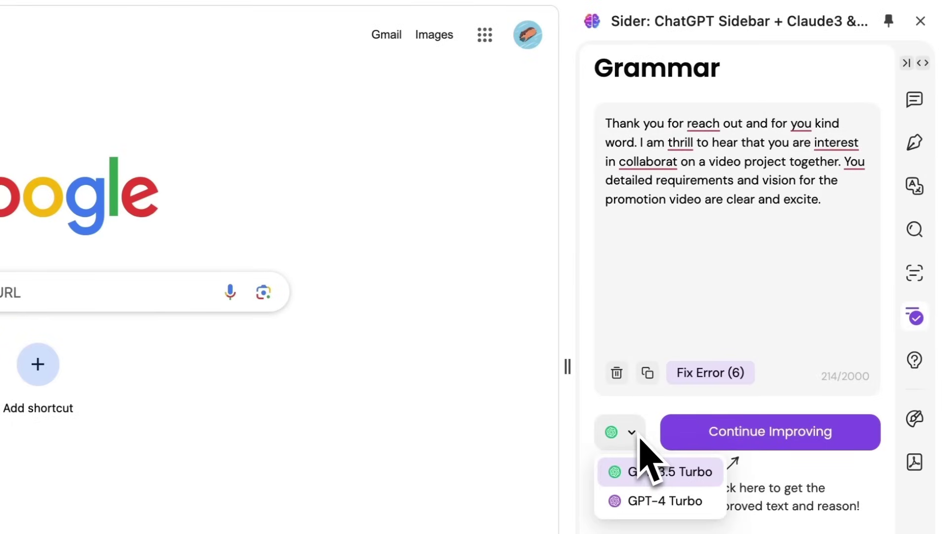
pyautogui.click(703, 379)
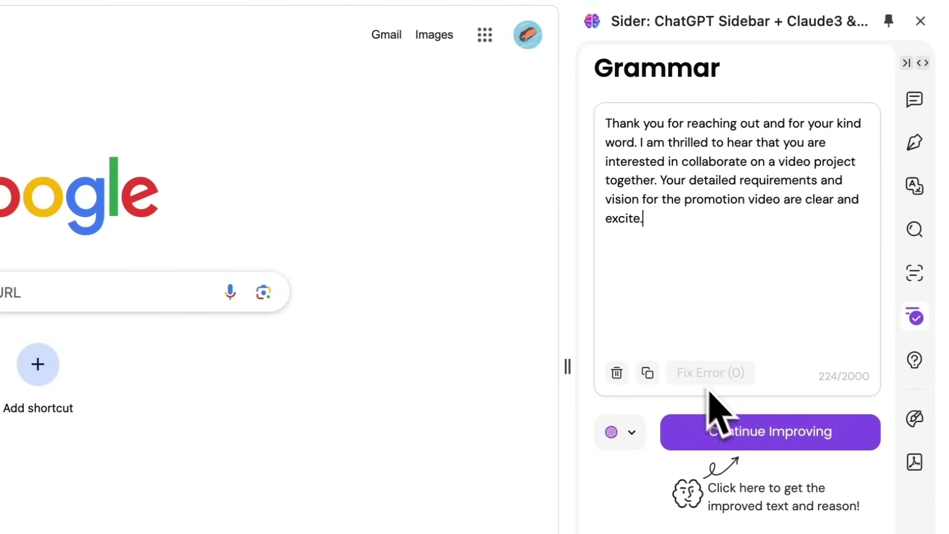
pyautogui.click(772, 432)
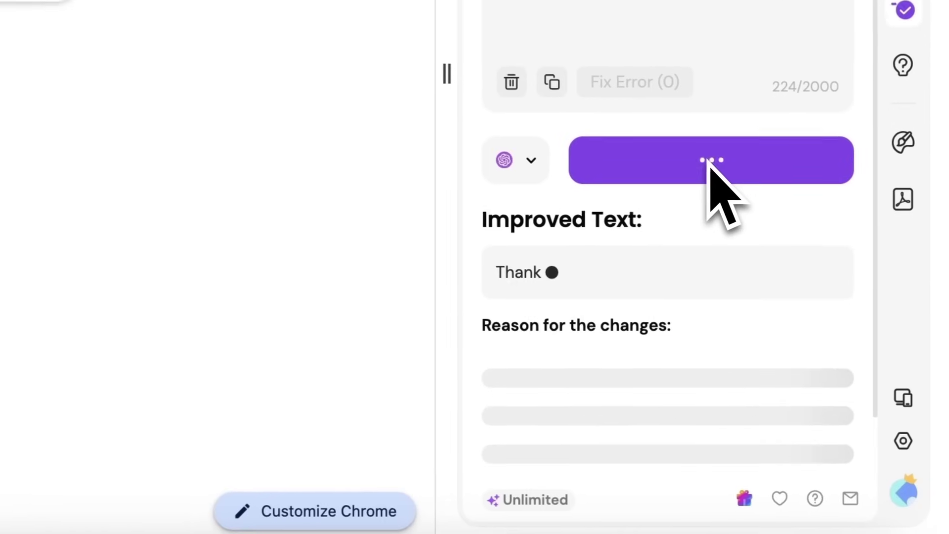
pyautogui.scroll(-1, 707, 148)
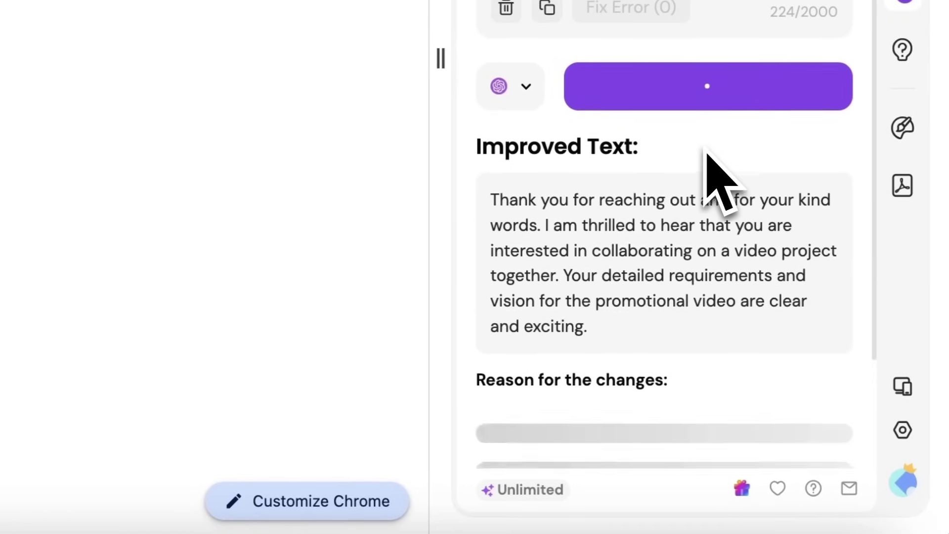
pyautogui.scroll(-1, 707, 149)
pyautogui.scroll(-1, 707, 152)
pyautogui.scroll(-1, 707, 153)
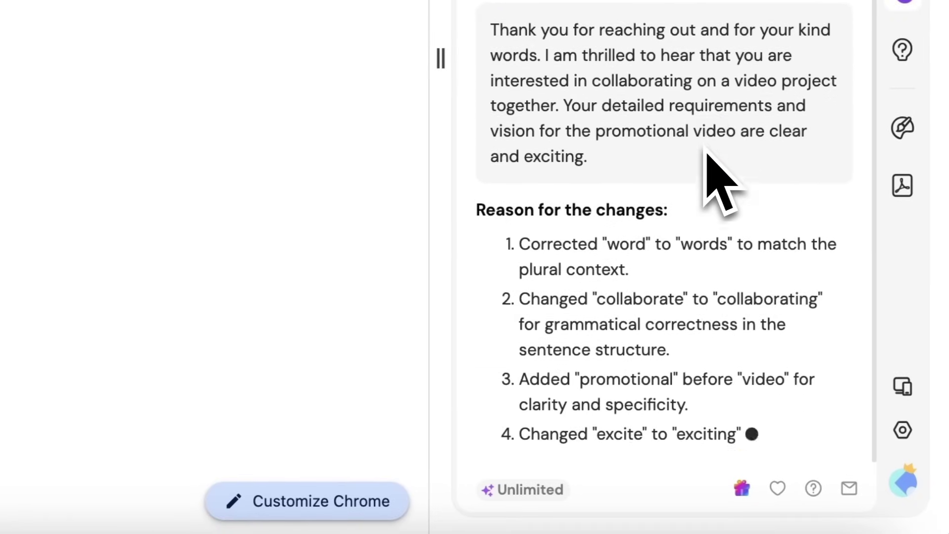
pyautogui.scroll(-1, 707, 152)
pyautogui.scroll(-1, 705, 152)
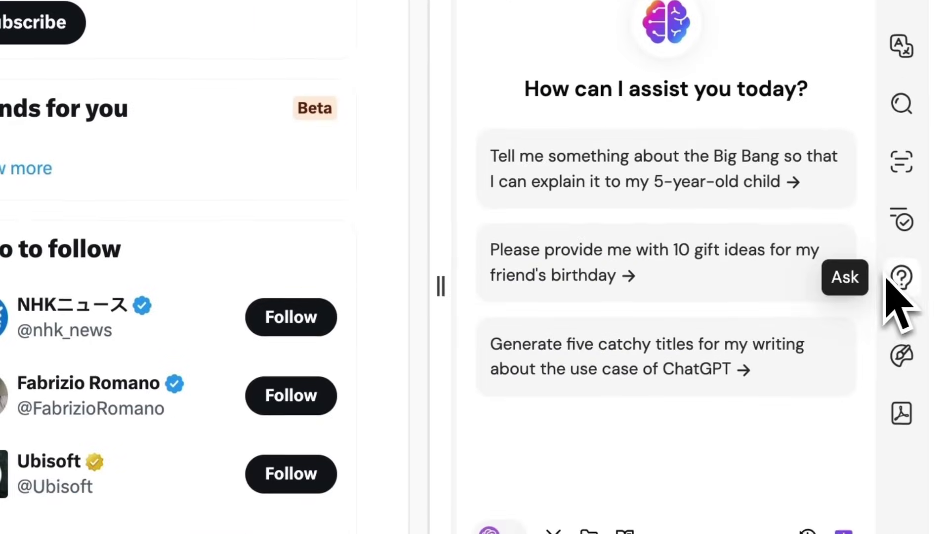
# - Run the Make longer preset prompt on 'It's hot today!' in the Ask tool
pyautogui.click(902, 278)
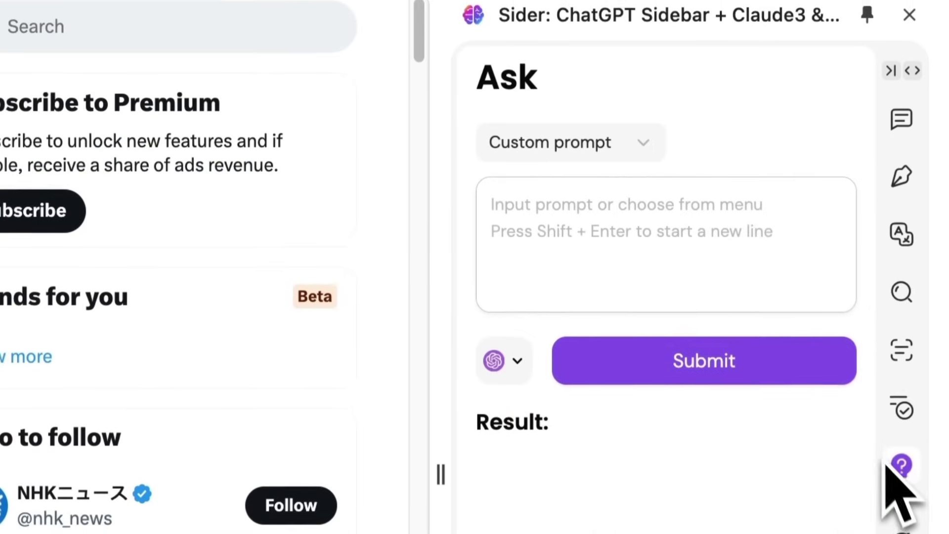
pyautogui.click(641, 152)
pyautogui.scroll(-3, 621, 311)
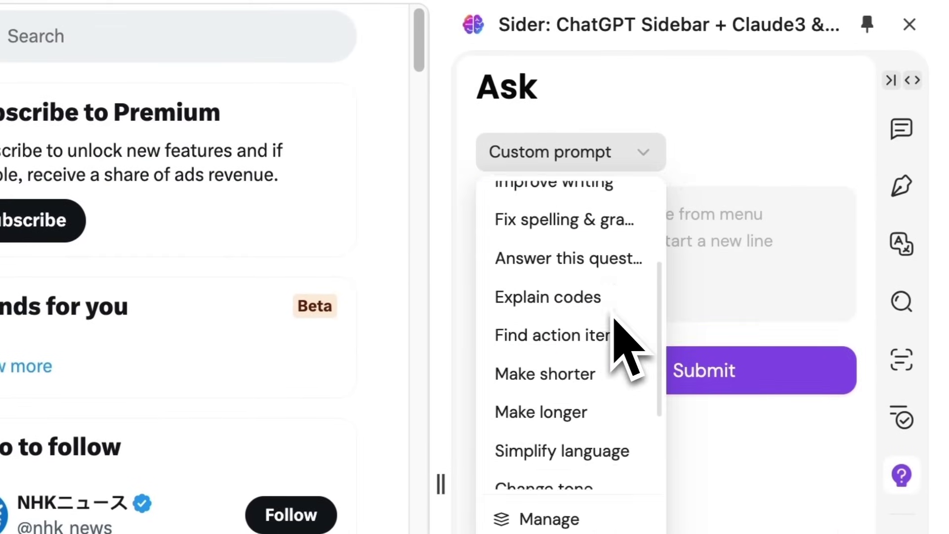
pyautogui.click(586, 378)
pyautogui.write("It's hot today!")
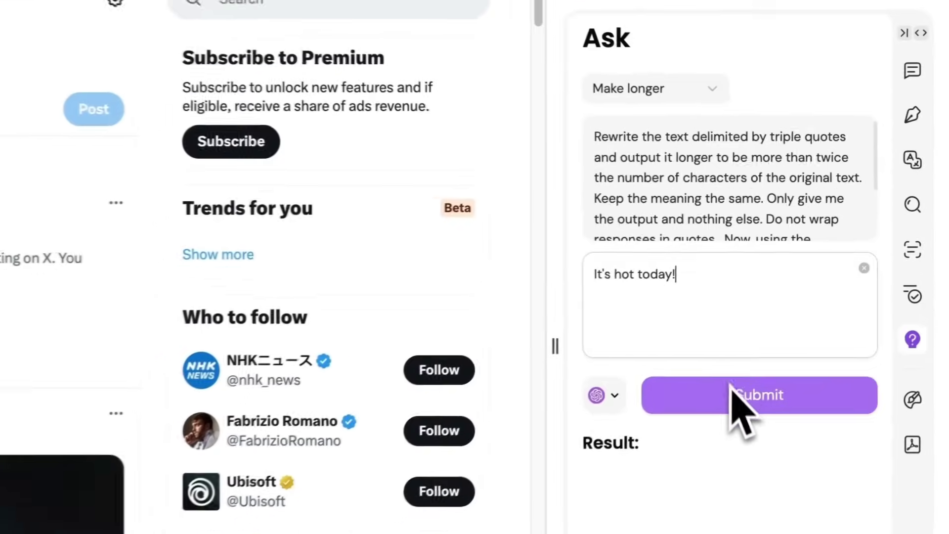
pyautogui.click(738, 396)
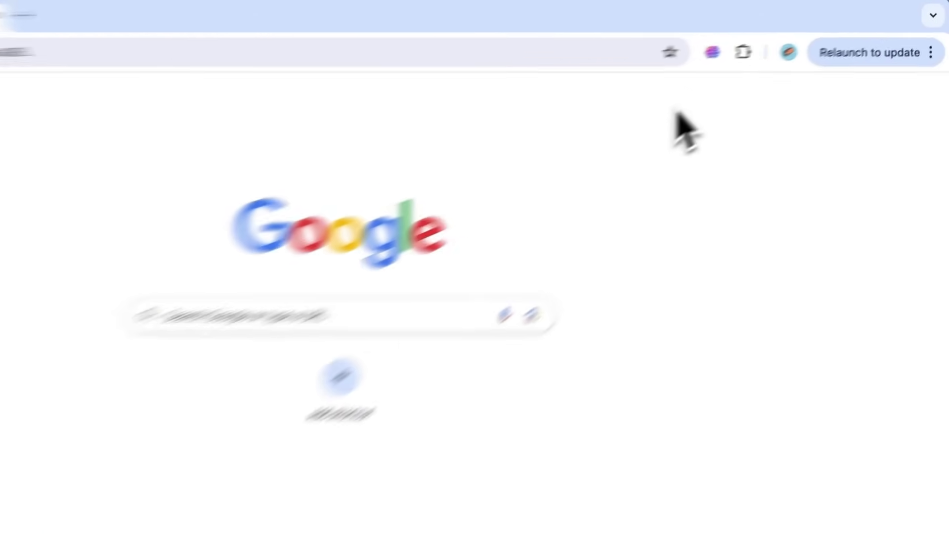
# - Generate a 16:9 futuristic-skyscraper-with-planets image in Painter using the SD3 Turbo model
pyautogui.click(712, 52)
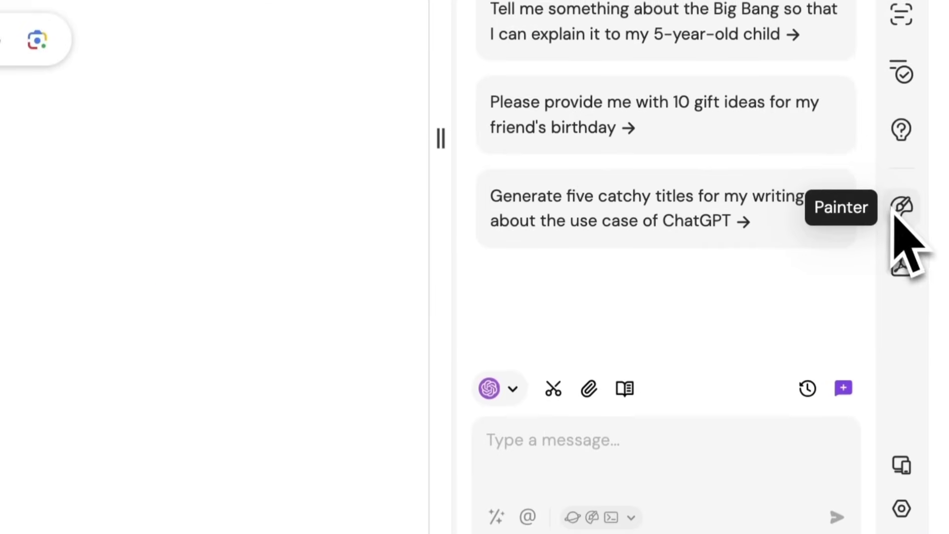
pyautogui.click(911, 245)
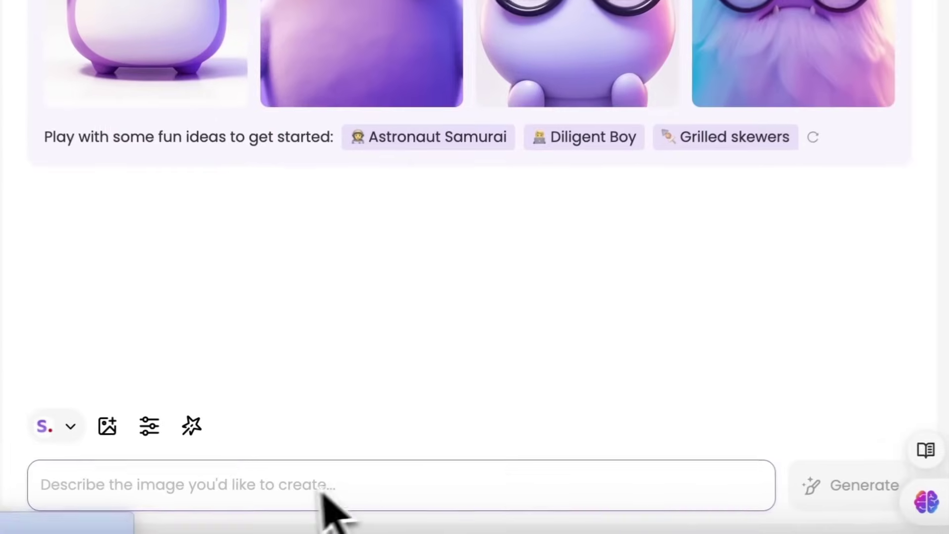
pyautogui.click(318, 507)
pyautogui.write('Build a futuristic skyscraper with numerous planets behind it.')
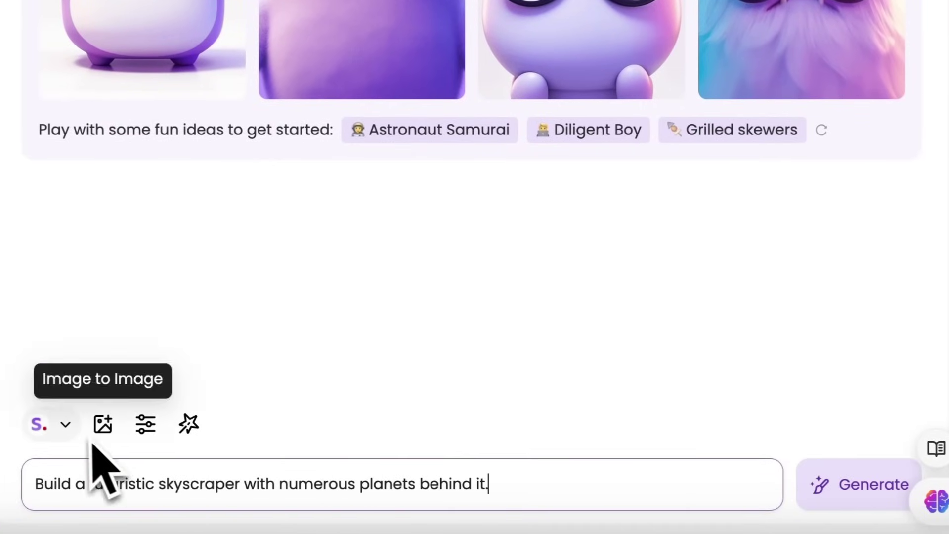
pyautogui.click(65, 424)
pyautogui.click(97, 368)
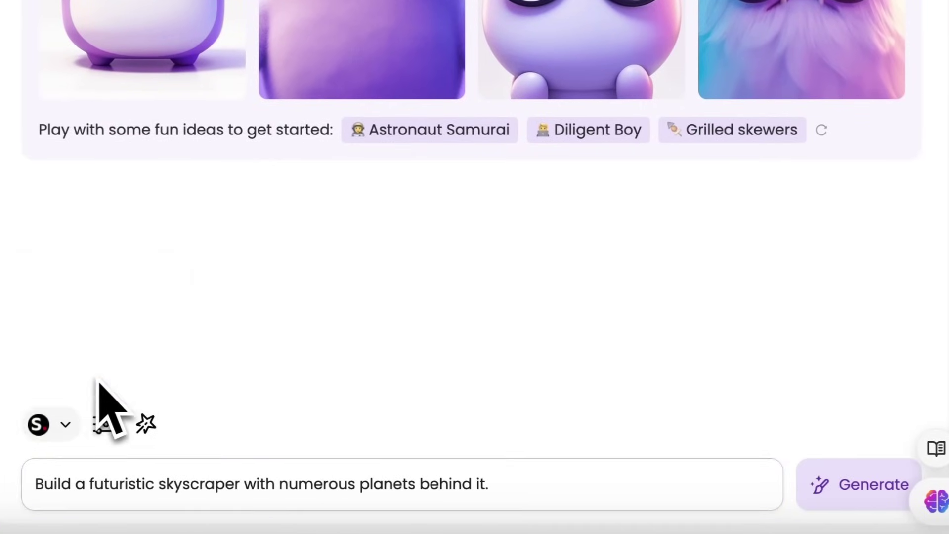
pyautogui.click(103, 425)
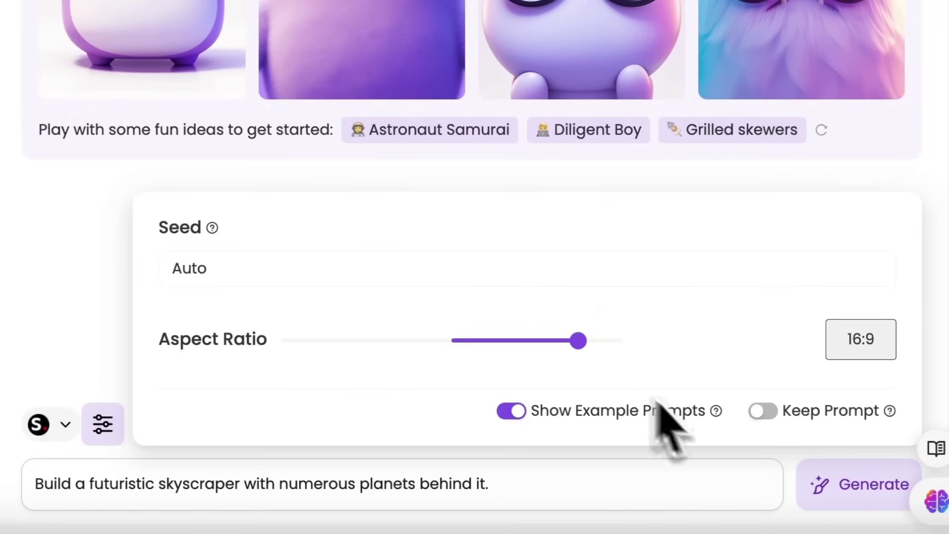
pyautogui.click(859, 485)
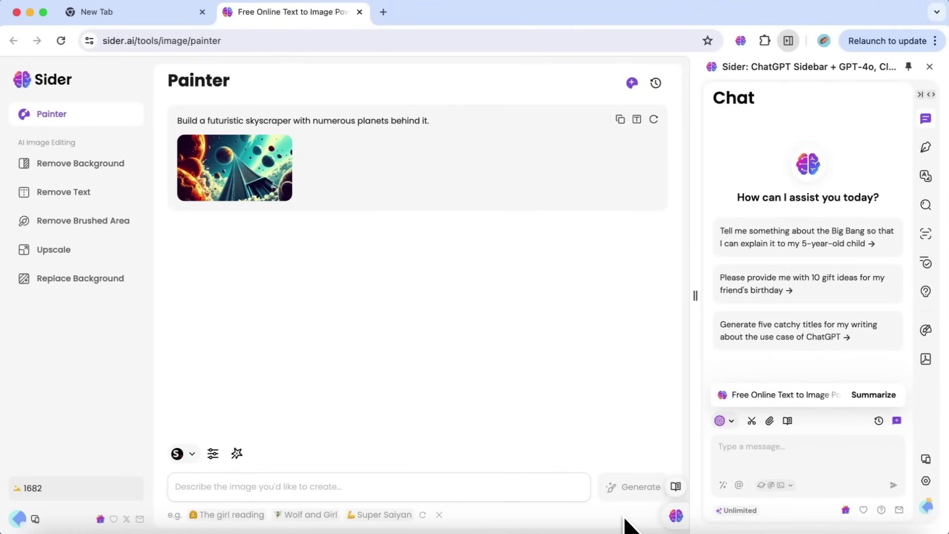
pyautogui.moveTo(329, 141)
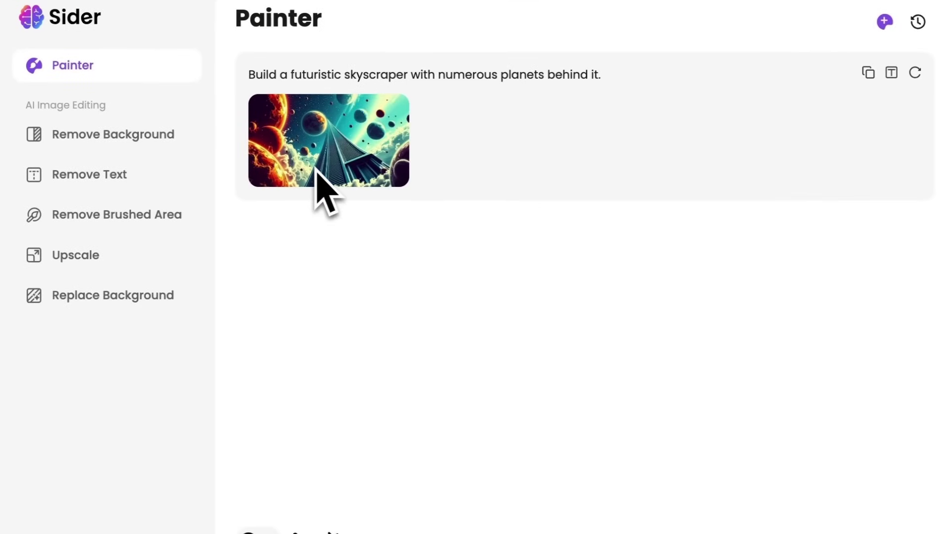
# - Generate 'Tech-savvy car' images from the teal car photo at 50% strength and 16:9 aspect ratio
pyautogui.click(317, 172)
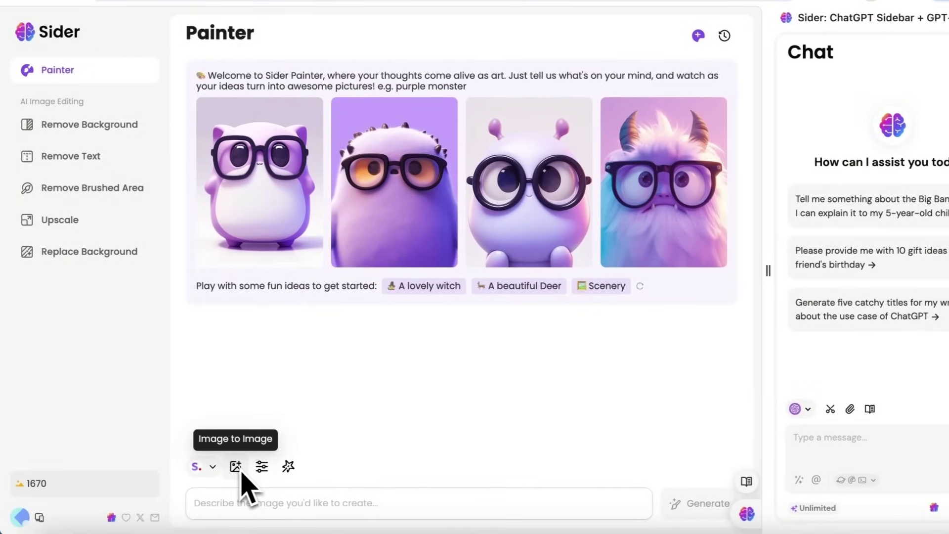
pyautogui.click(236, 467)
pyautogui.click(653, 344)
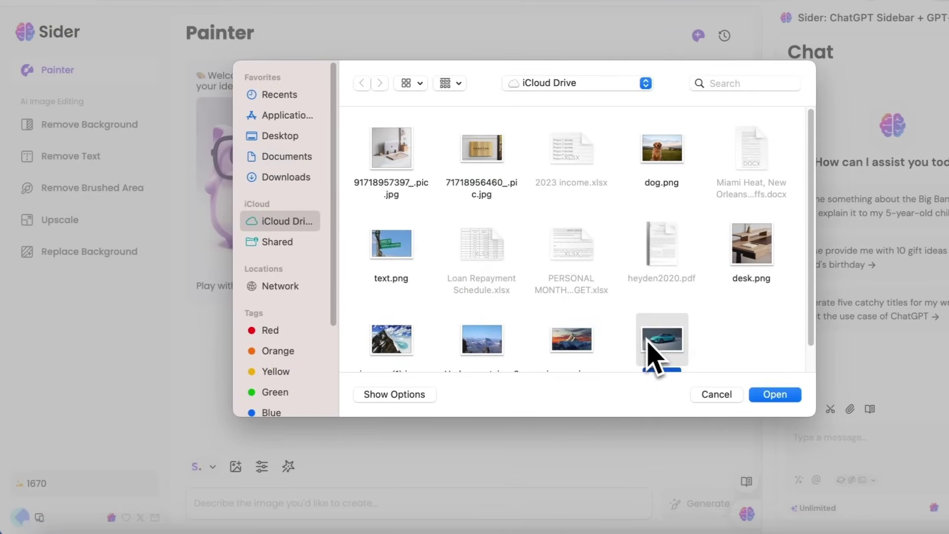
pyautogui.click(775, 394)
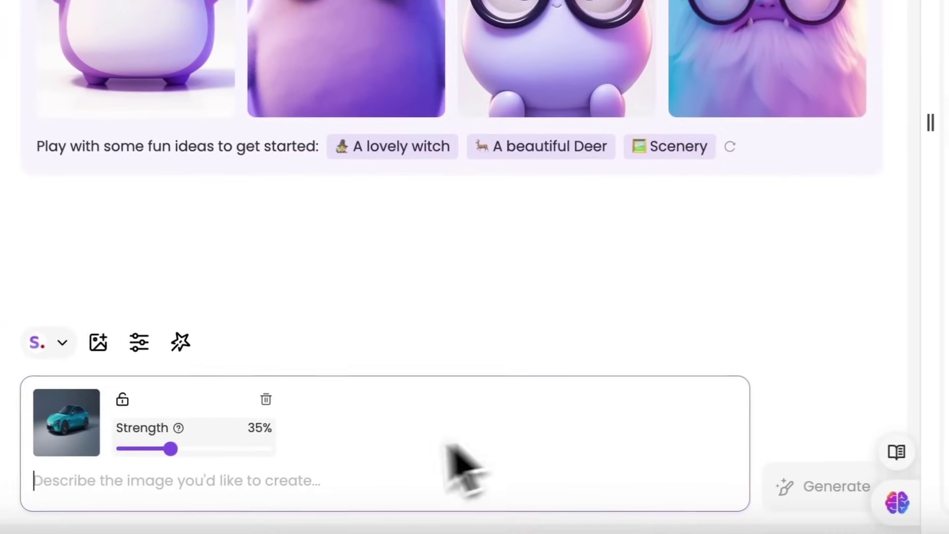
pyautogui.moveTo(167, 447); pyautogui.dragTo(190, 447)
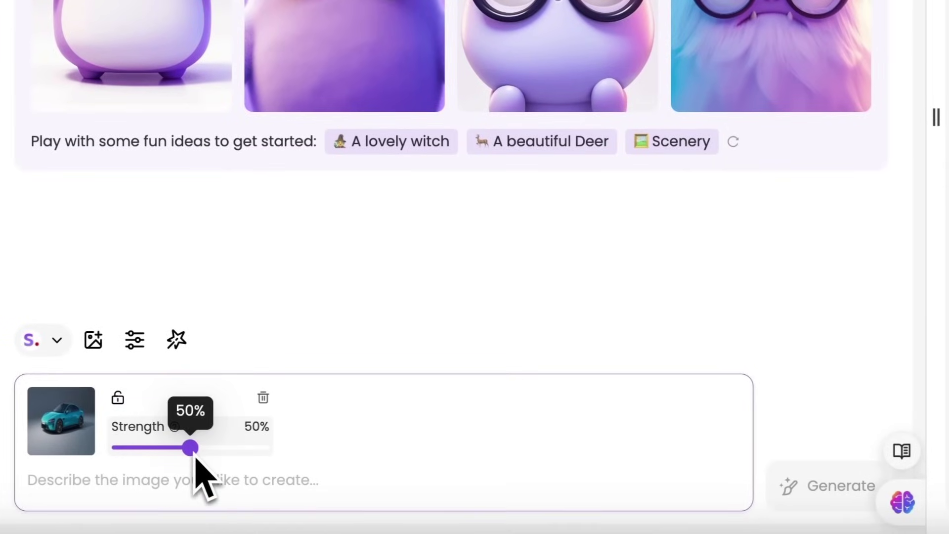
pyautogui.click(179, 481)
pyautogui.write('Tech-savvy car')
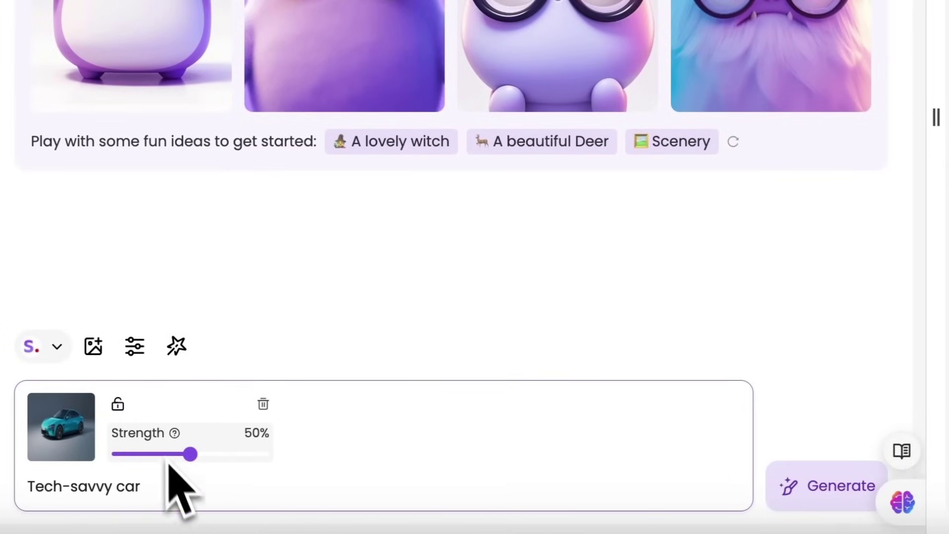
pyautogui.click(135, 346)
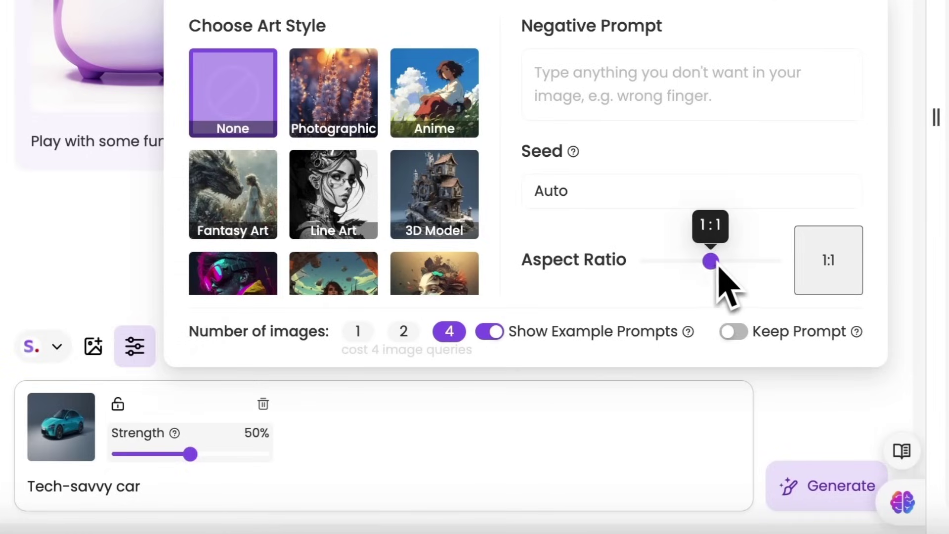
pyautogui.moveTo(711, 261); pyautogui.dragTo(764, 261)
pyautogui.click(827, 487)
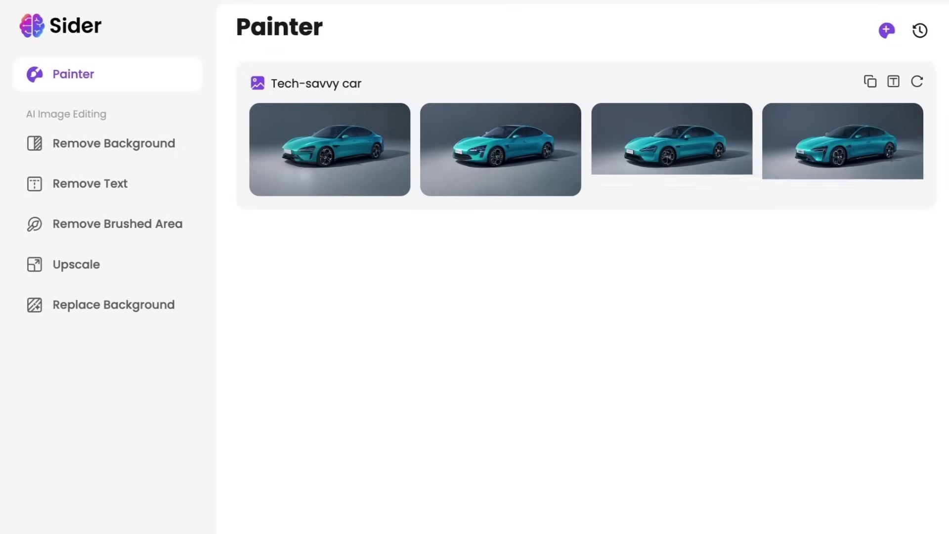
# - View the four generated car variants enlarged, stepping through each one
pyautogui.click(327, 178)
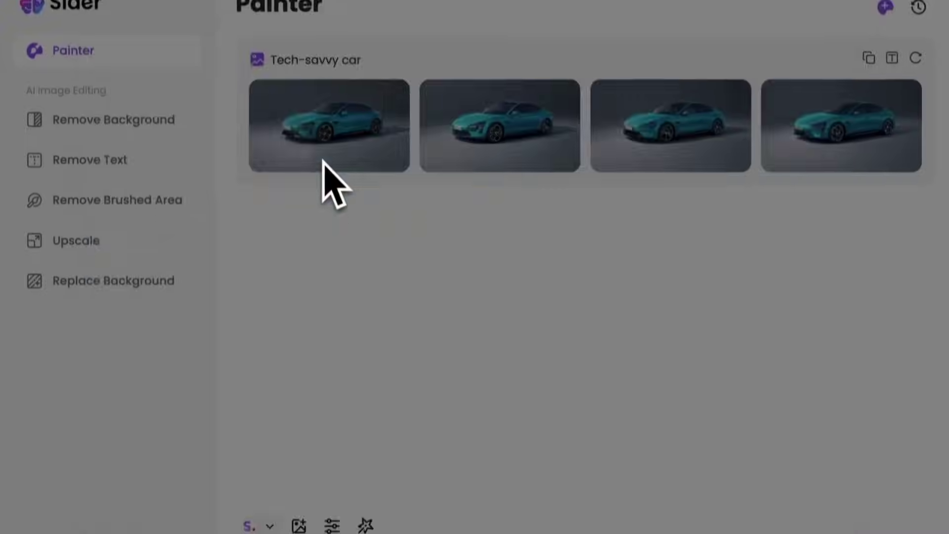
pyautogui.click(595, 285)
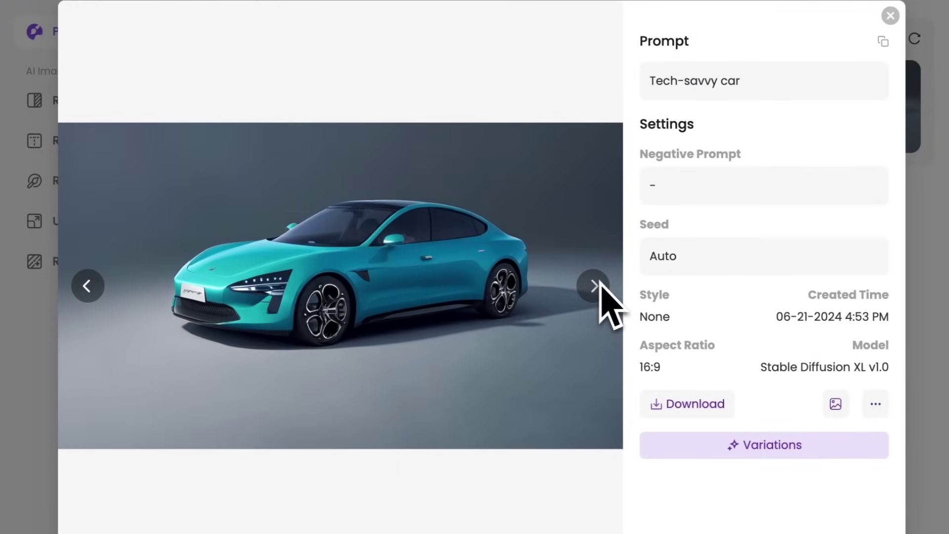
pyautogui.click(596, 286)
pyautogui.click(598, 290)
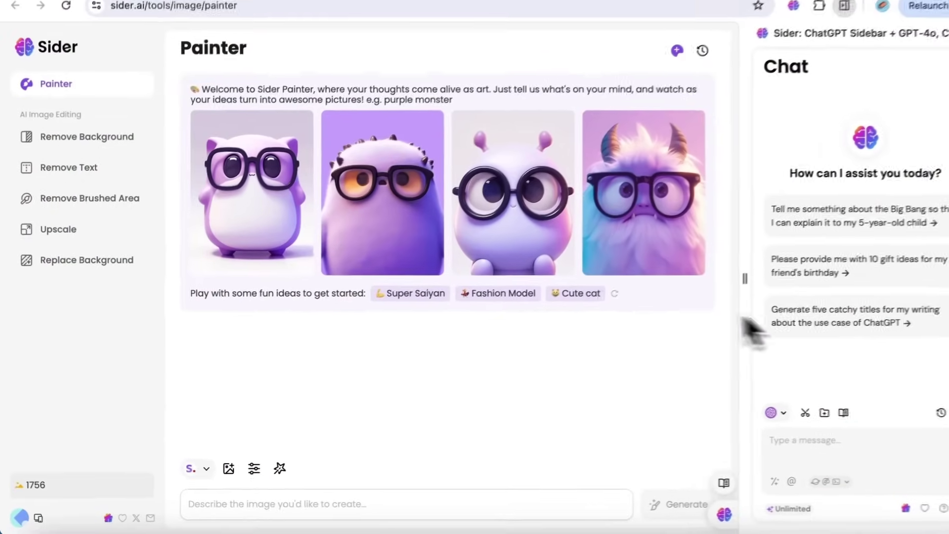
# - Cut the golden retriever out of dog.png onto a transparent backdrop and compare with the original
pyautogui.click(78, 153)
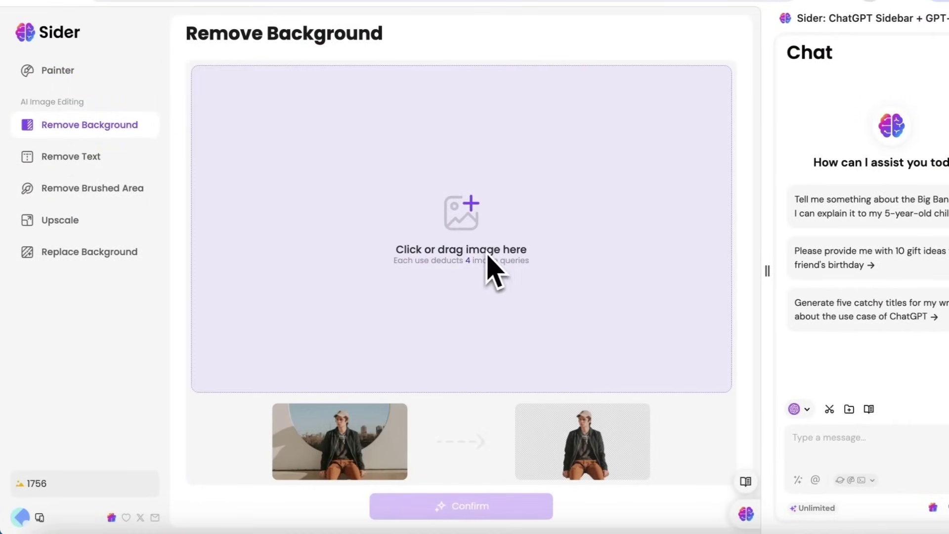
pyautogui.click(487, 260)
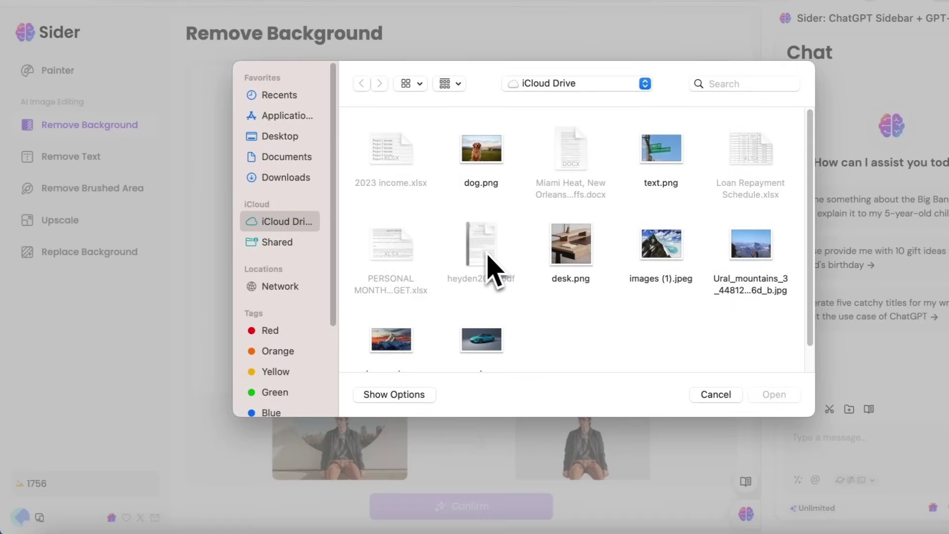
pyautogui.click(482, 176)
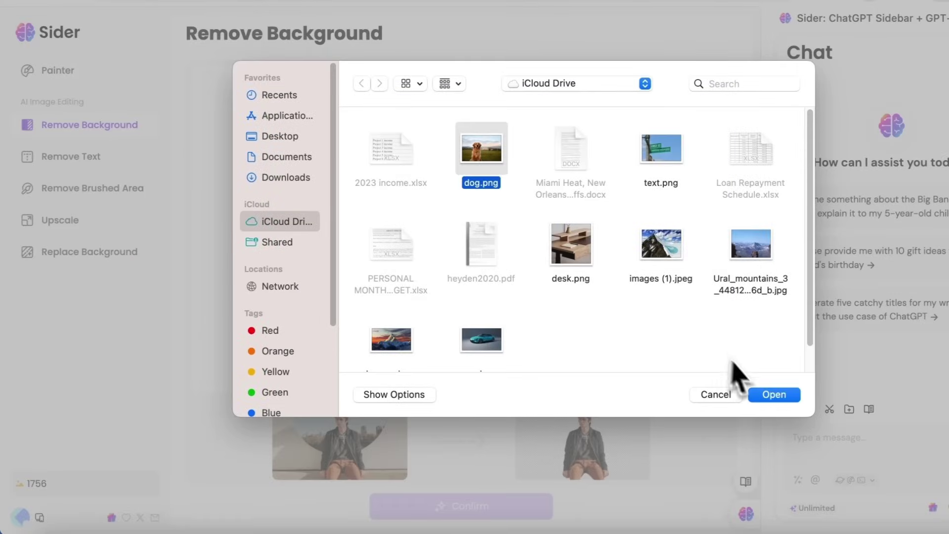
pyautogui.click(774, 395)
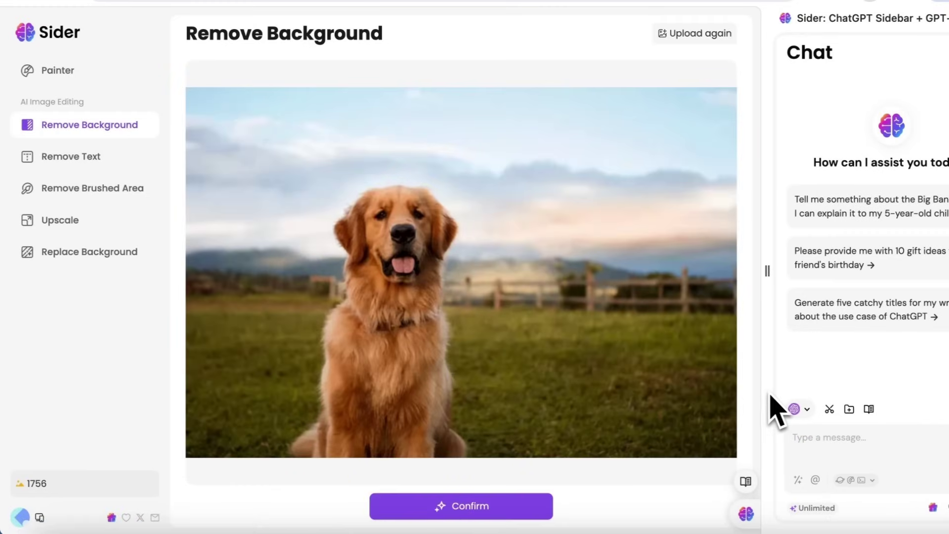
pyautogui.click(544, 502)
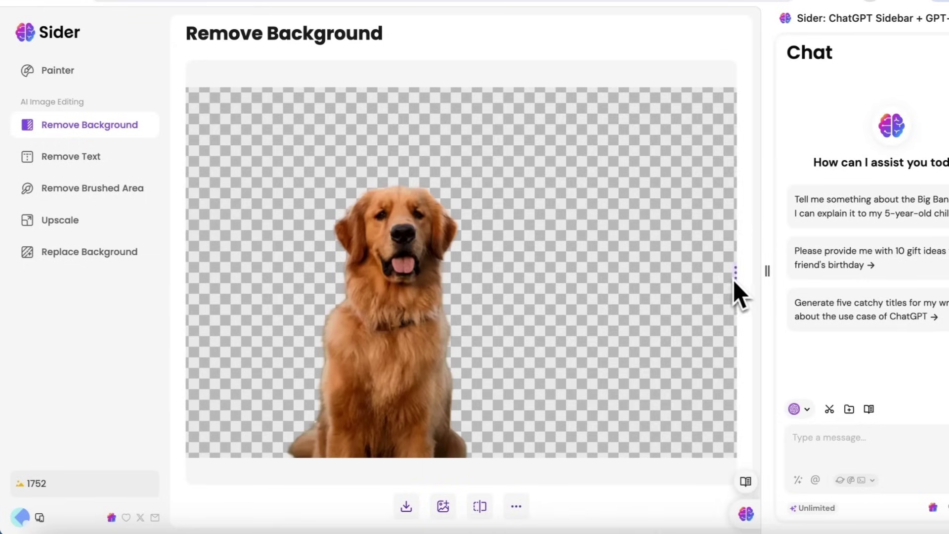
pyautogui.moveTo(735, 275)
pyautogui.mouseDown()
pyautogui.moveTo(572, 275)
pyautogui.moveTo(736, 275)
pyautogui.mouseUp()
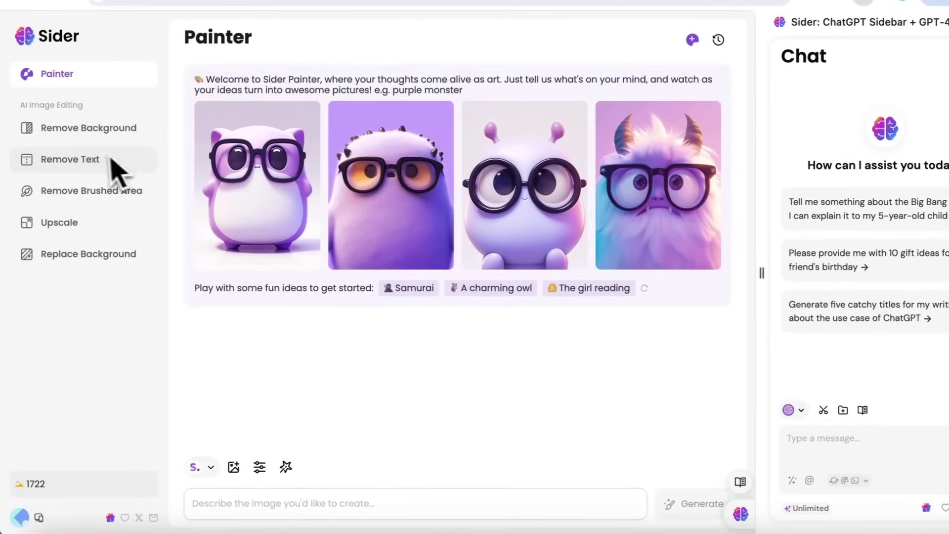
# - Erase the HASHTAG lettering from the gold plaque photo with Remove Text and compare the result
pyautogui.click(71, 159)
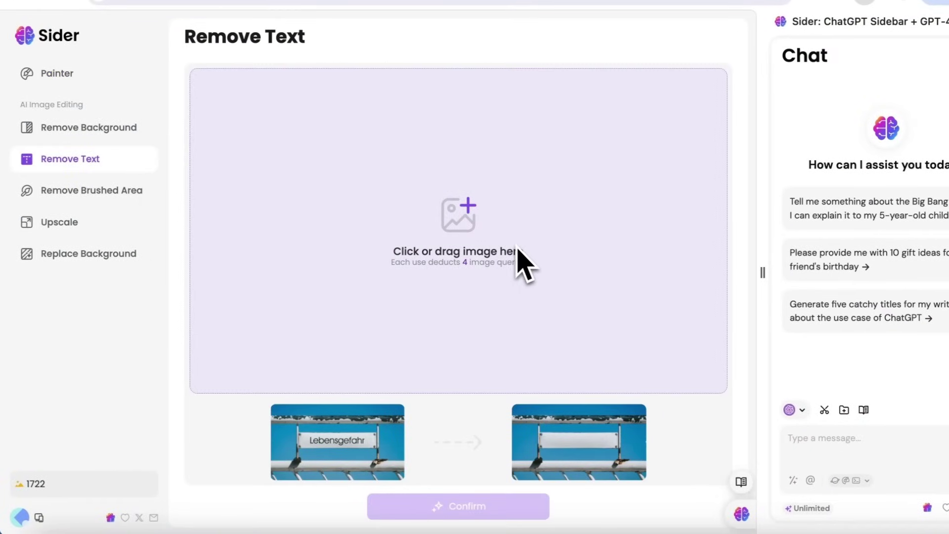
pyautogui.click(517, 250)
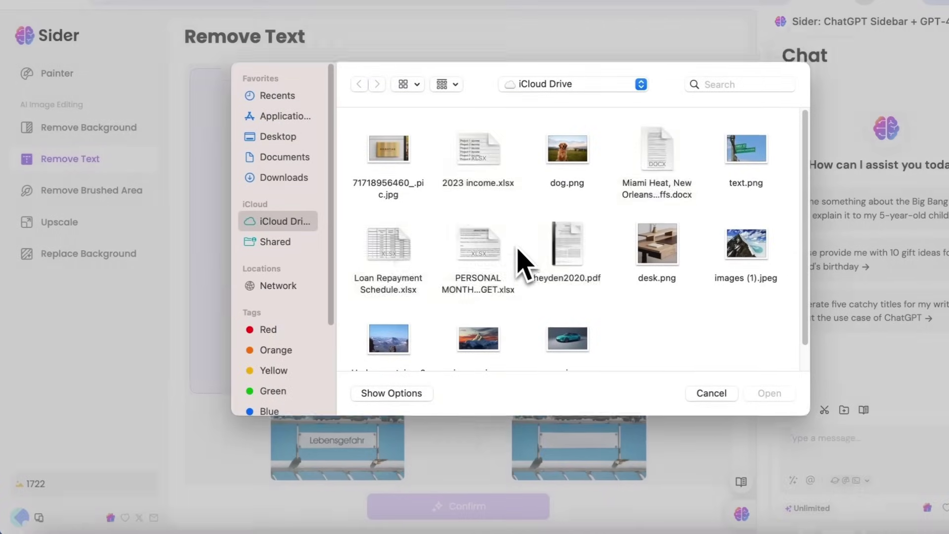
pyautogui.click(388, 178)
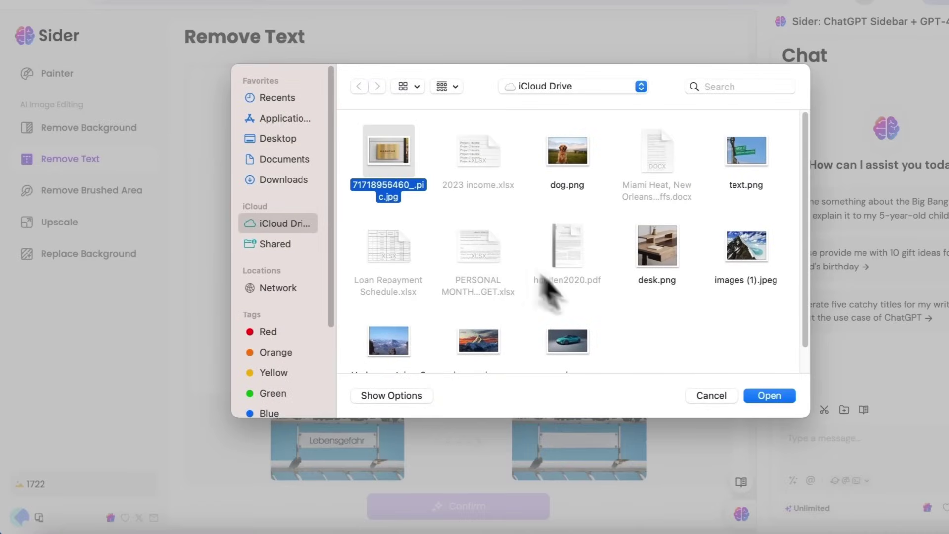
pyautogui.click(770, 395)
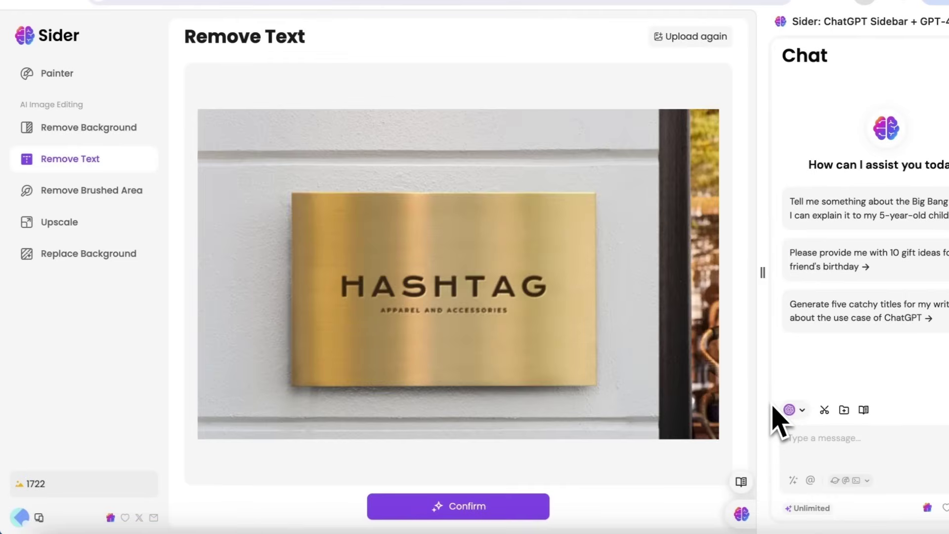
pyautogui.click(458, 506)
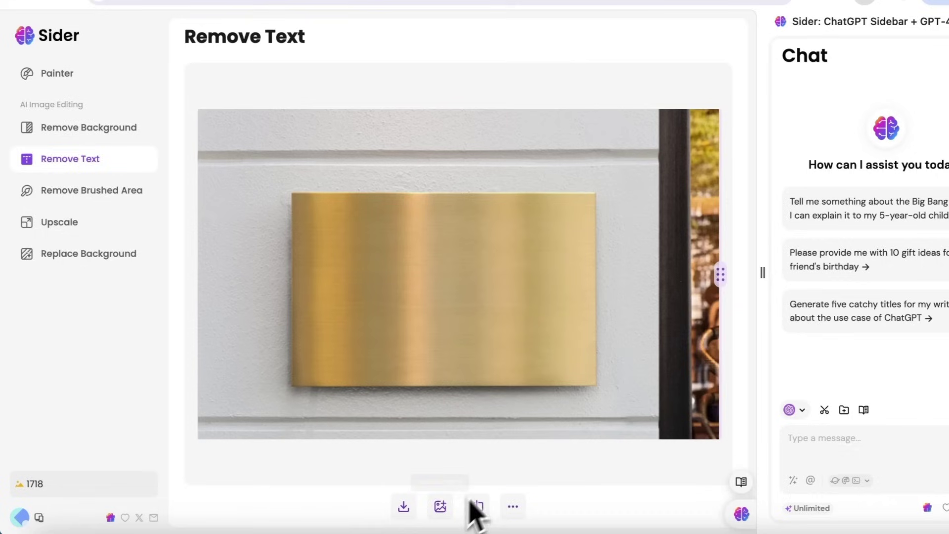
pyautogui.moveTo(719, 273)
pyautogui.mouseDown()
pyautogui.moveTo(511, 276)
pyautogui.moveTo(720, 275)
pyautogui.mouseUp()
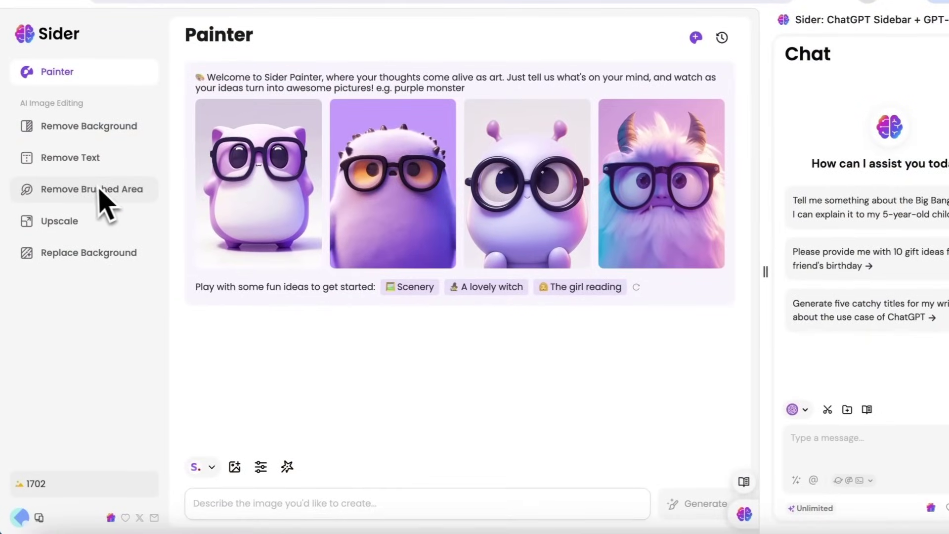
# - Load the desk photo into the Remove Brushed Area tool
pyautogui.click(93, 189)
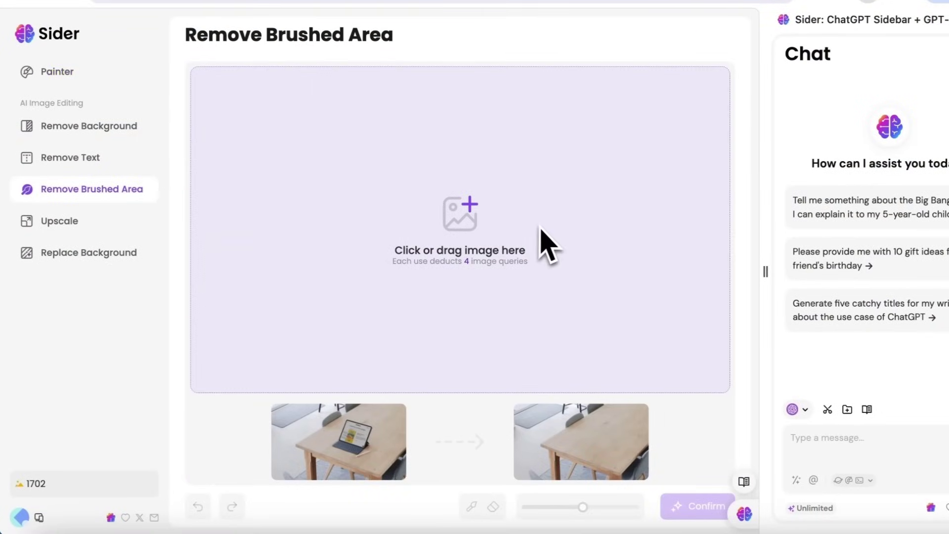
pyautogui.click(541, 232)
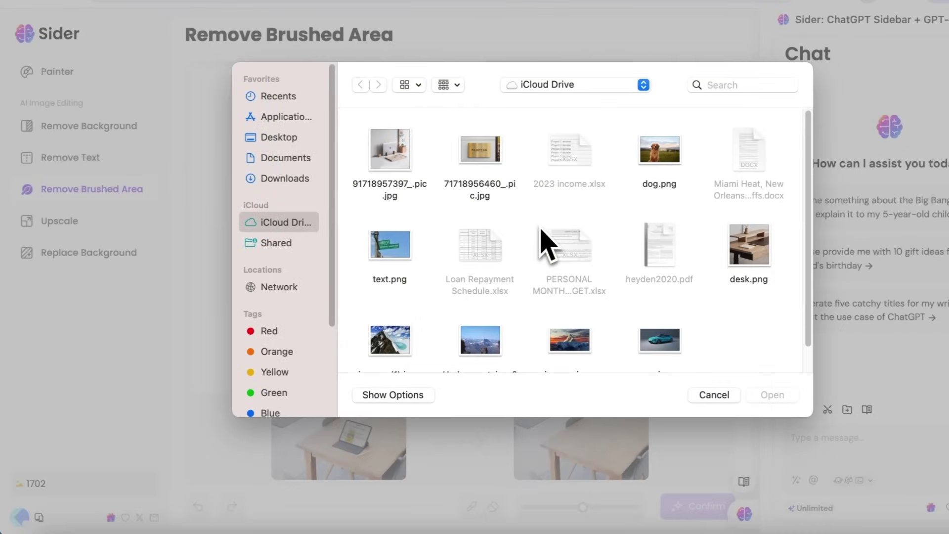
pyautogui.click(405, 182)
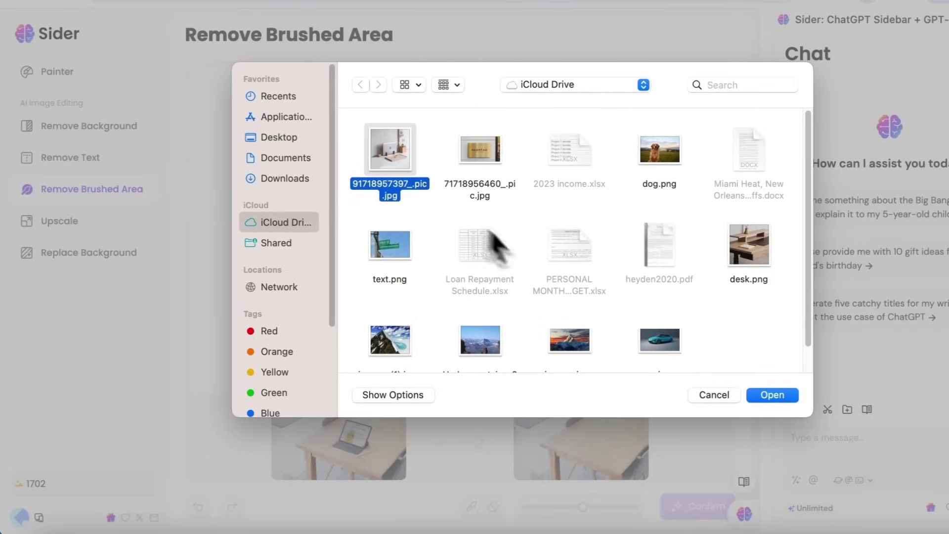
pyautogui.click(772, 395)
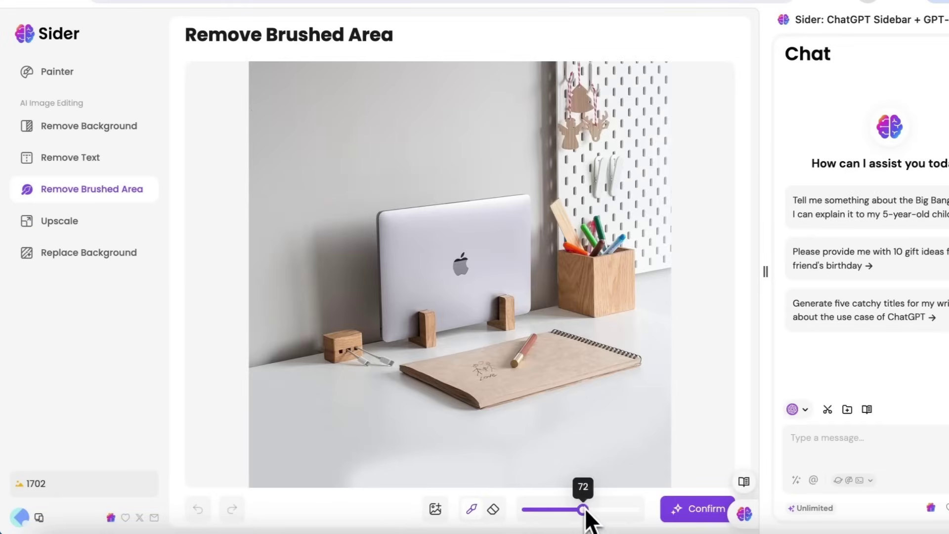
# - With a smaller brush, paint over the notebook and pen and erase them from the desk
pyautogui.moveTo(583, 510); pyautogui.dragTo(541, 510)
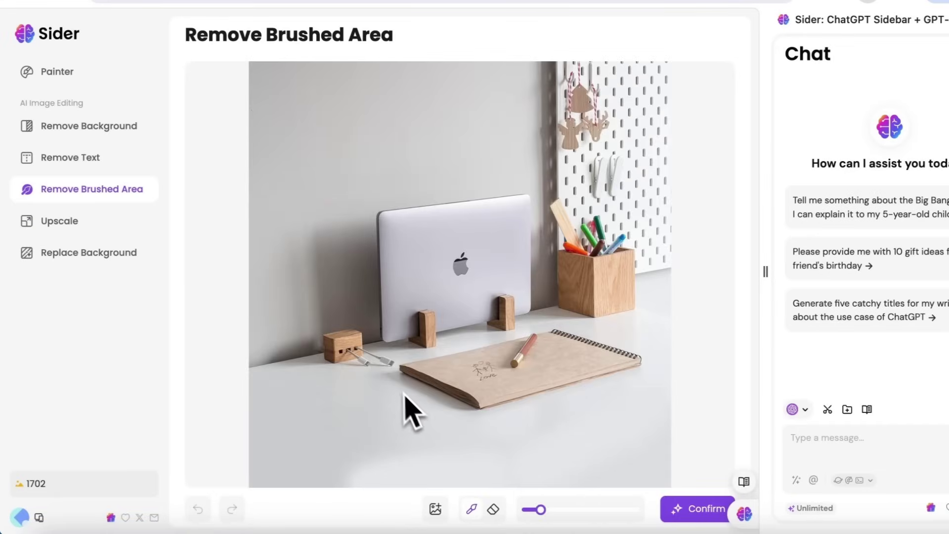
pyautogui.moveTo(395, 382); pyautogui.dragTo(542, 396)
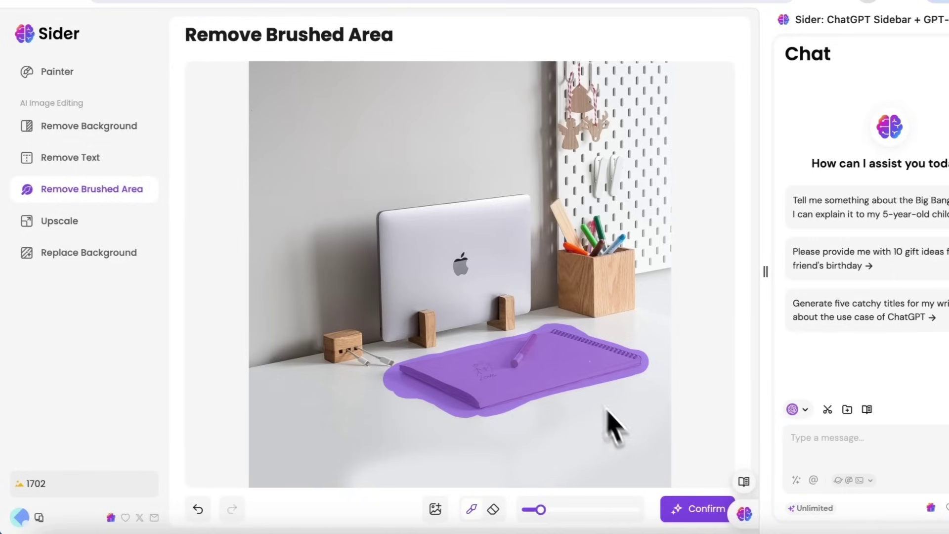
pyautogui.click(697, 509)
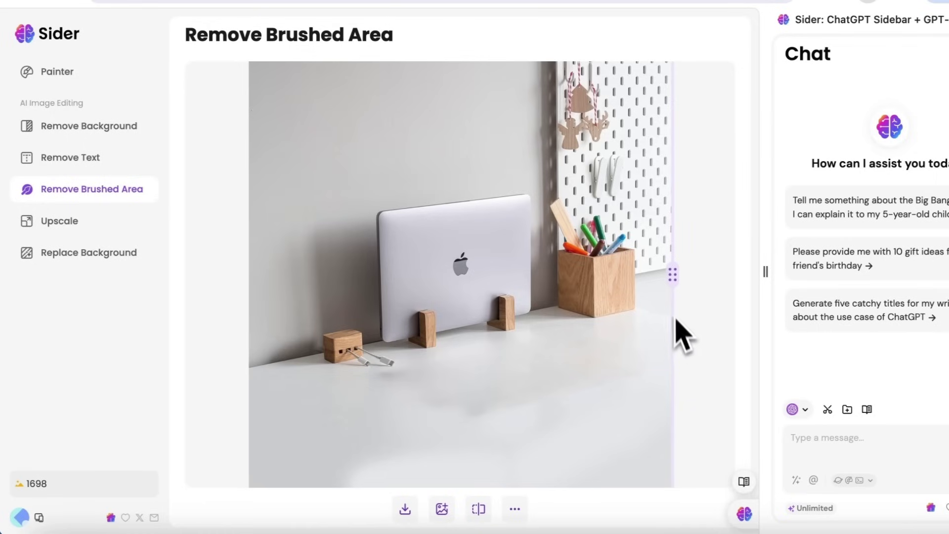
pyautogui.moveTo(673, 276); pyautogui.dragTo(644, 276)
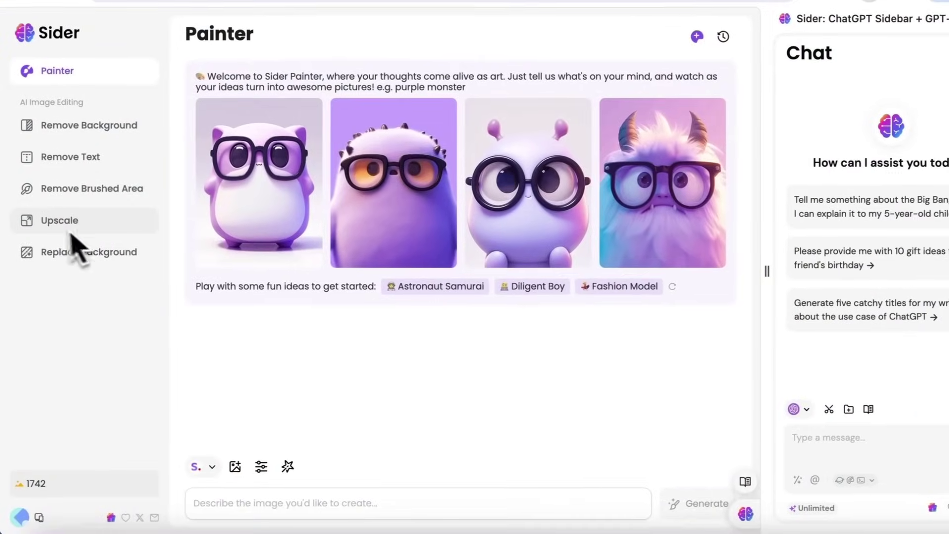
# - Load the snowy mountain sunset photo into the Upscale tool
pyautogui.click(54, 249)
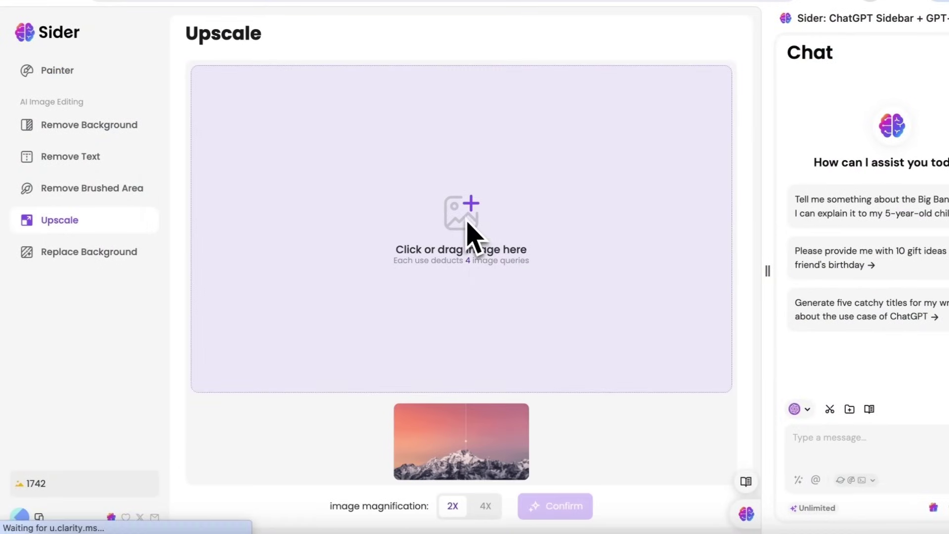
pyautogui.click(467, 222)
pyautogui.click(389, 339)
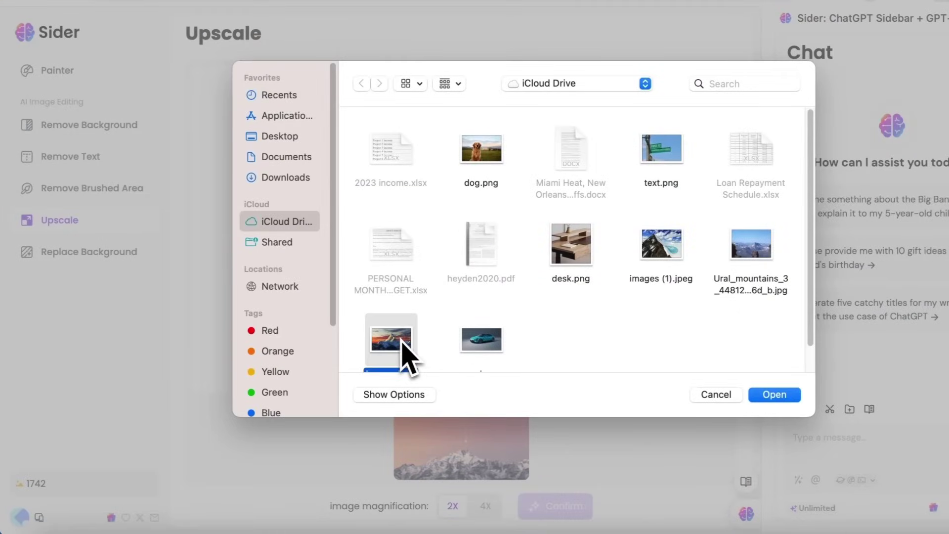
pyautogui.click(774, 394)
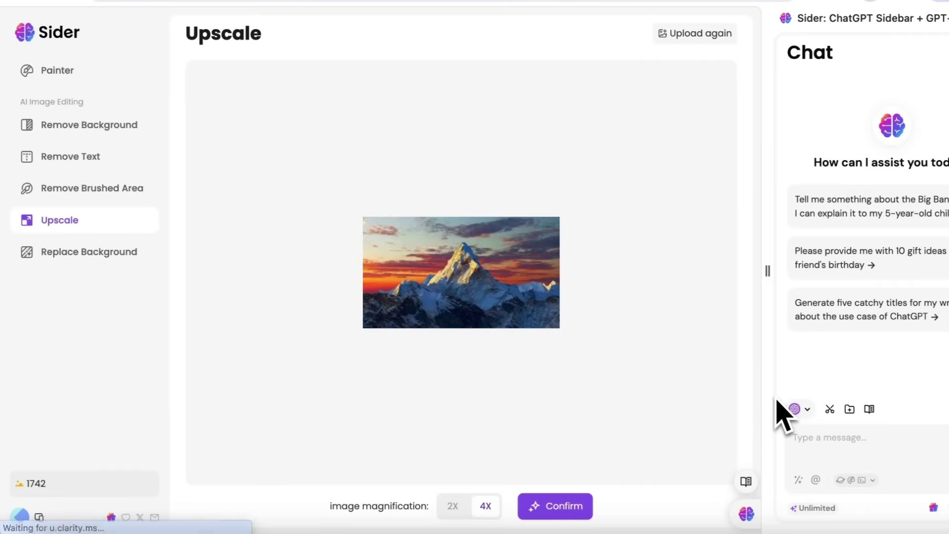
# - Upscale the mountain photo 4X and compare it with the original
pyautogui.click(563, 507)
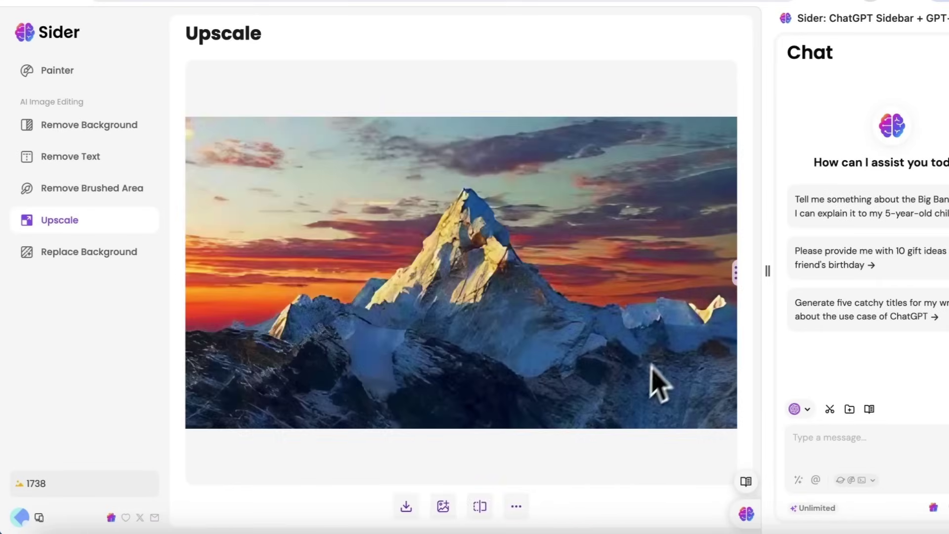
pyautogui.moveTo(734, 273); pyautogui.dragTo(156, 349)
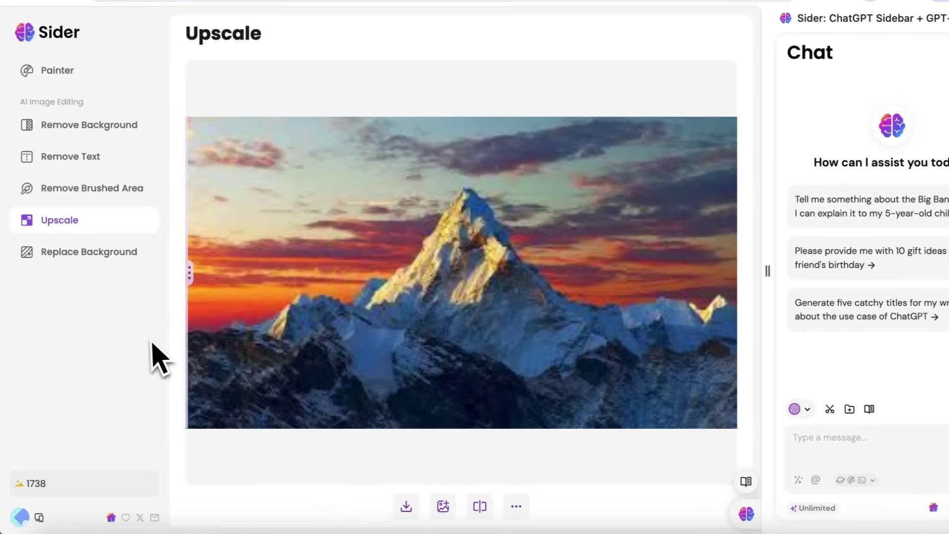
pyautogui.moveTo(407, 371); pyautogui.dragTo(757, 367)
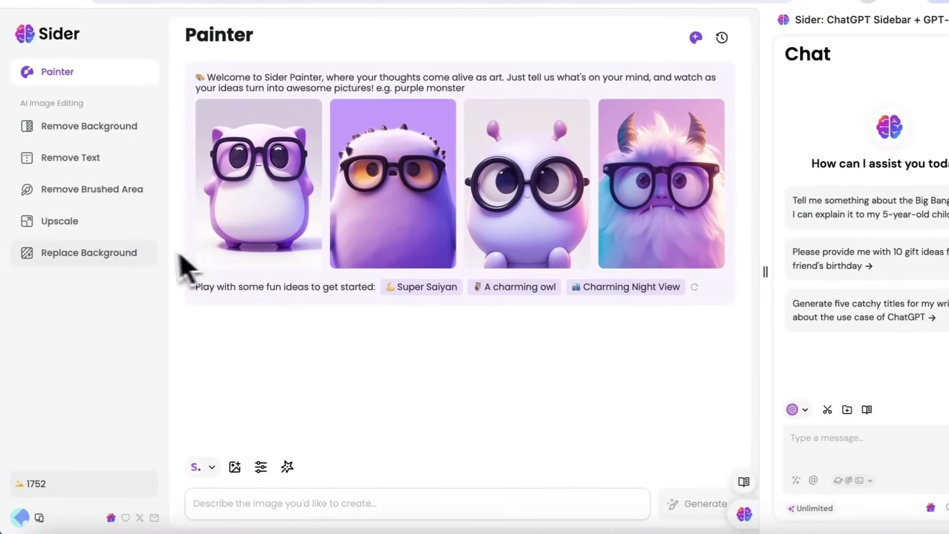
pyautogui.click(89, 253)
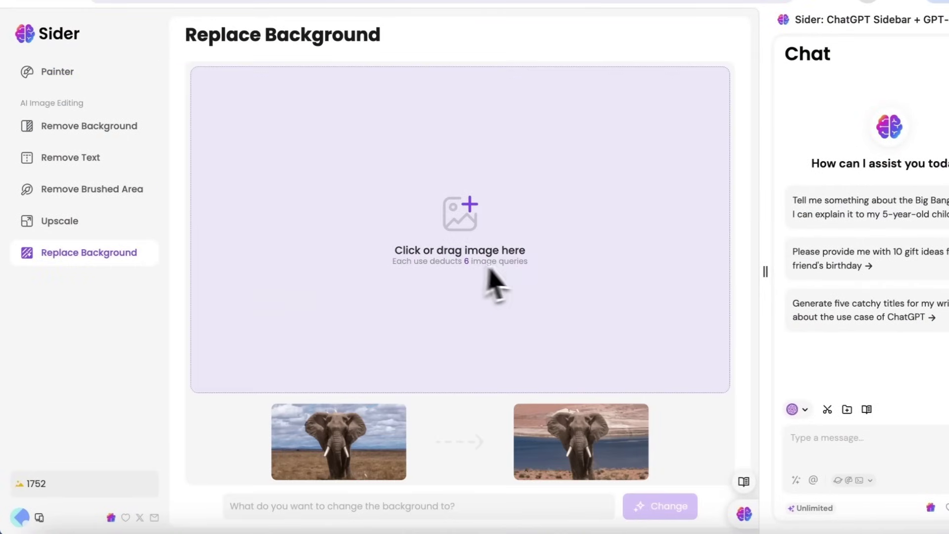
# - Replace the grass behind the golden retriever in dog.png with a Snowfield background and compare
pyautogui.click(517, 269)
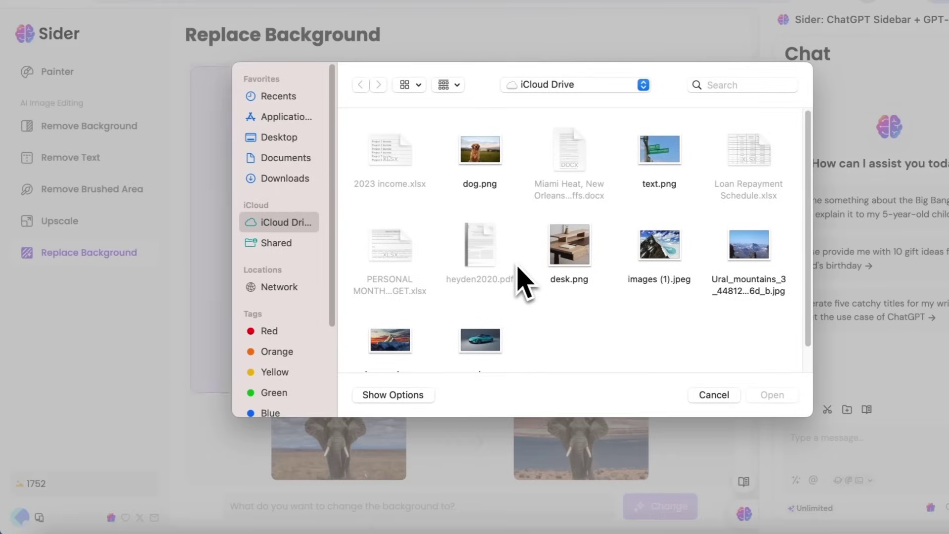
pyautogui.click(484, 179)
pyautogui.click(771, 395)
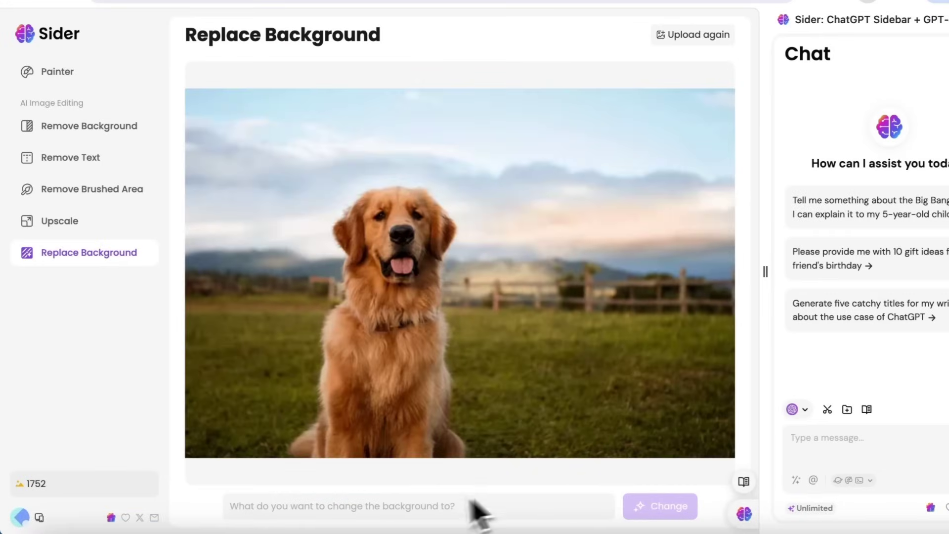
pyautogui.click(394, 509)
pyautogui.write('Snowfield')
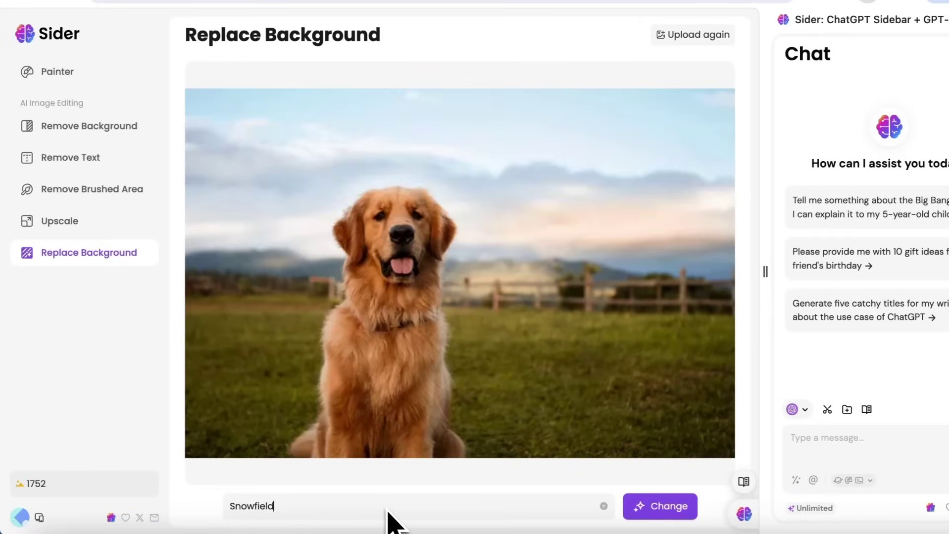
pyautogui.click(669, 507)
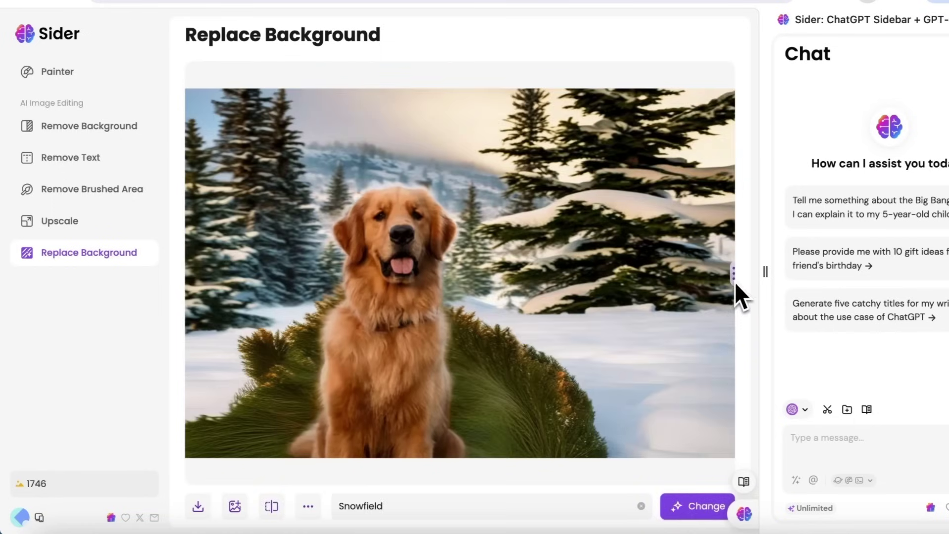
pyautogui.moveTo(734, 275)
pyautogui.mouseDown()
pyautogui.moveTo(446, 375)
pyautogui.moveTo(773, 374)
pyautogui.mouseUp()
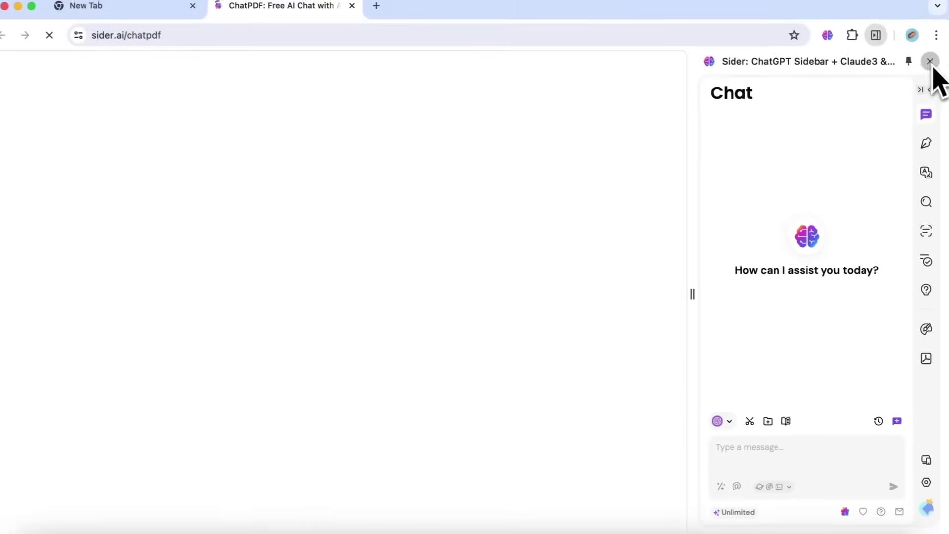
# - Upload the heyden2020.pdf paper into ChatPDF
pyautogui.click(930, 62)
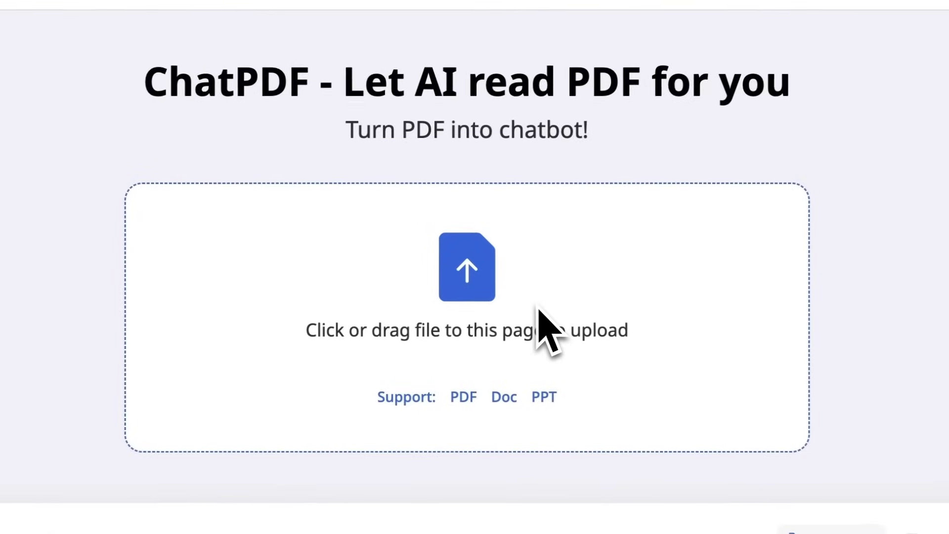
pyautogui.click(511, 301)
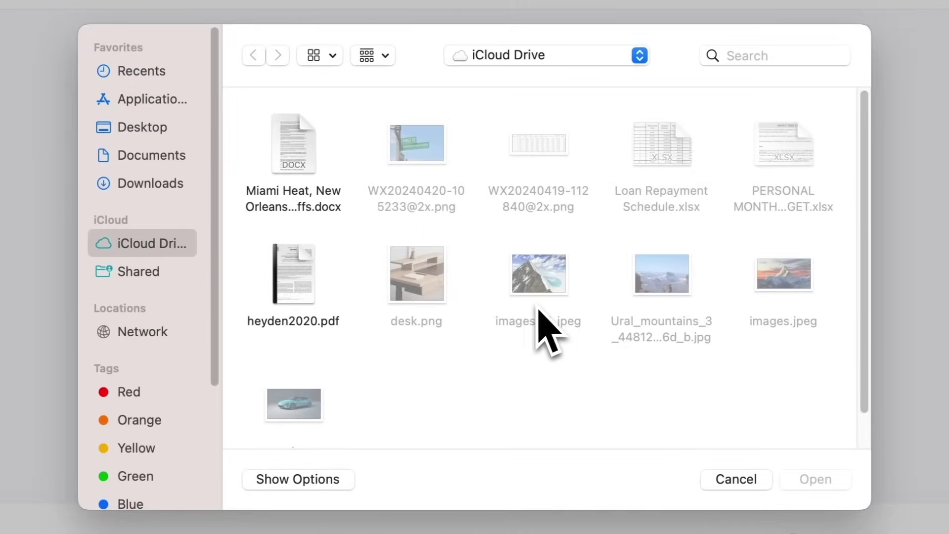
pyautogui.click(293, 282)
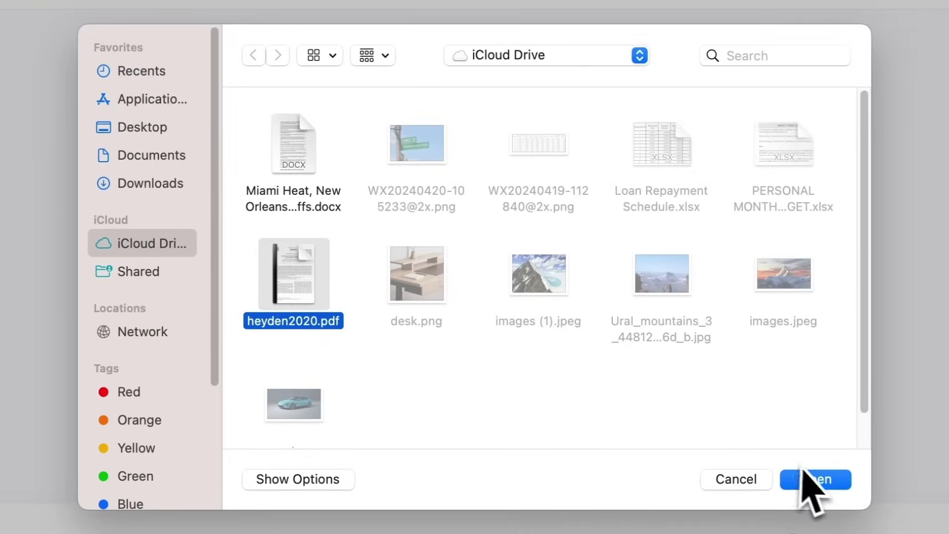
pyautogui.click(815, 479)
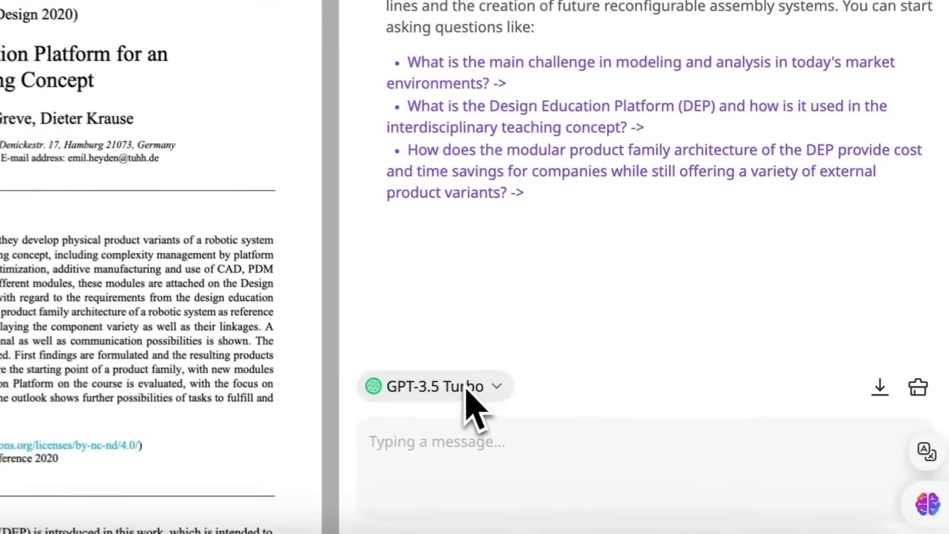
# - Have GPT-4 Turbo answer the suggested question about the main modelling challenge
pyautogui.click(671, 450)
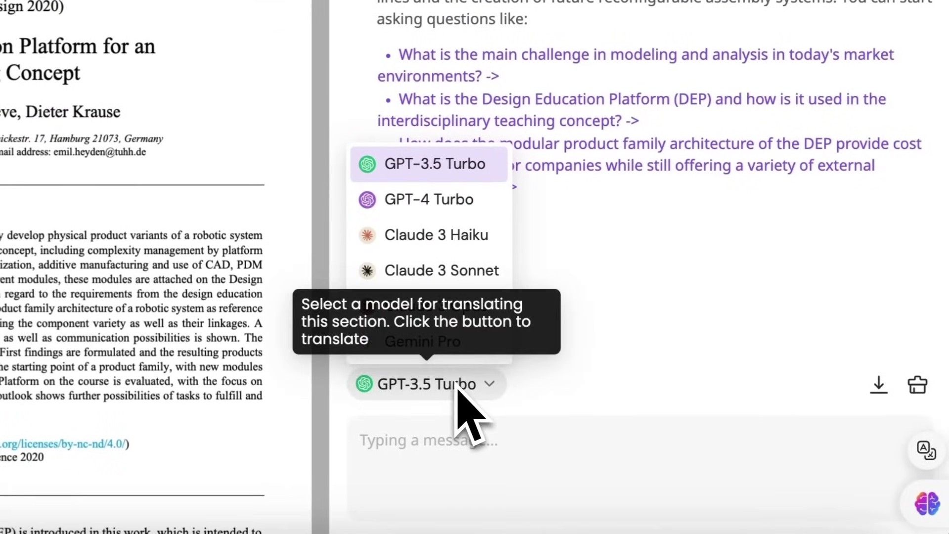
pyautogui.click(429, 199)
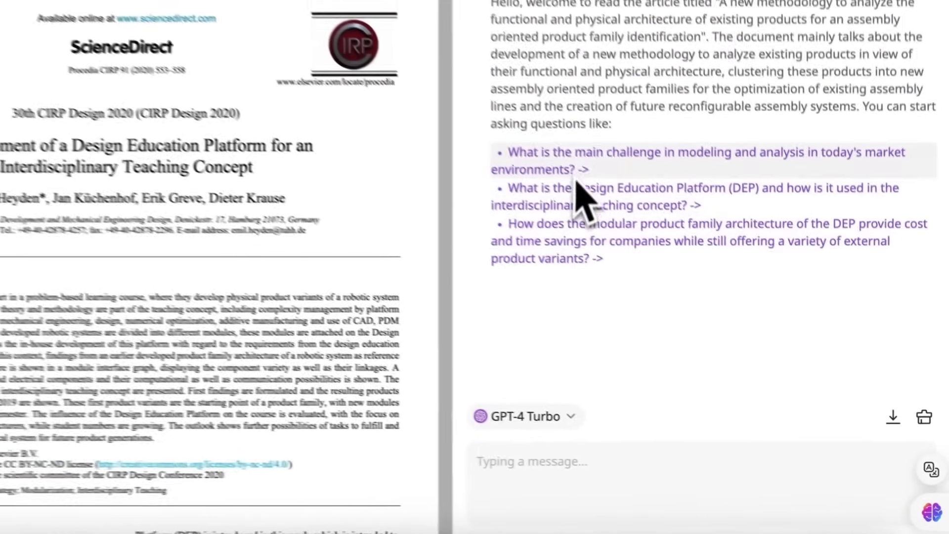
pyautogui.click(577, 190)
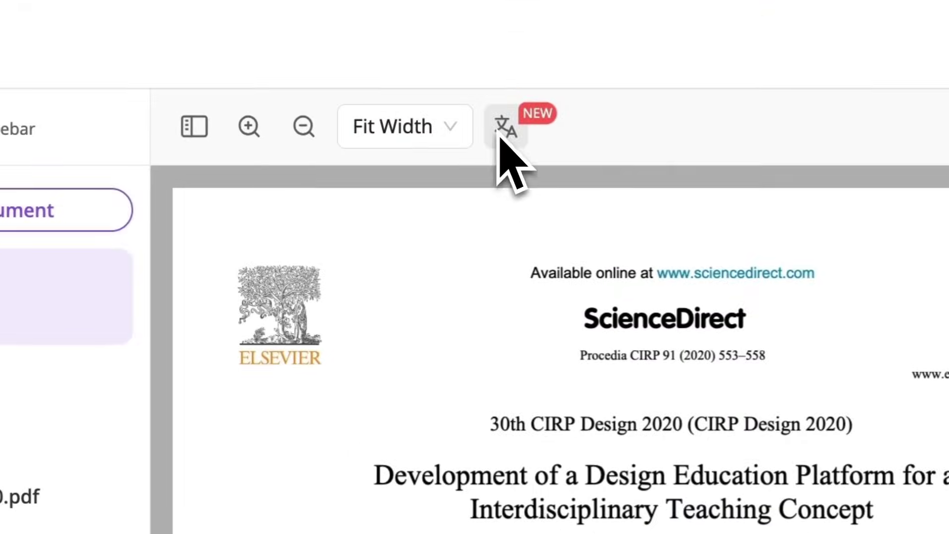
# - Translate the heyden2020 paper into Japanese side by side with the original
pyautogui.click(498, 138)
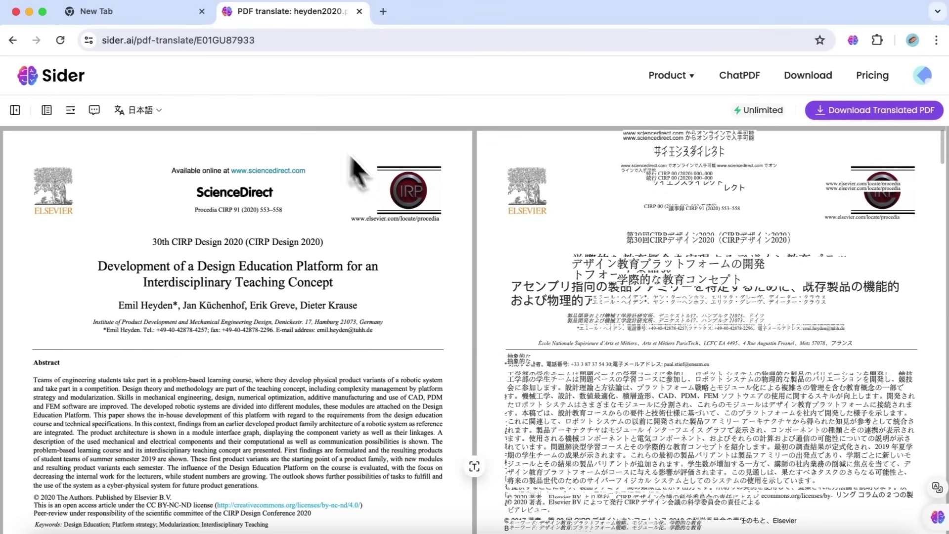
pyautogui.scroll(-3, 482, 264)
pyautogui.scroll(-3, 481, 265)
pyautogui.scroll(-2, 481, 264)
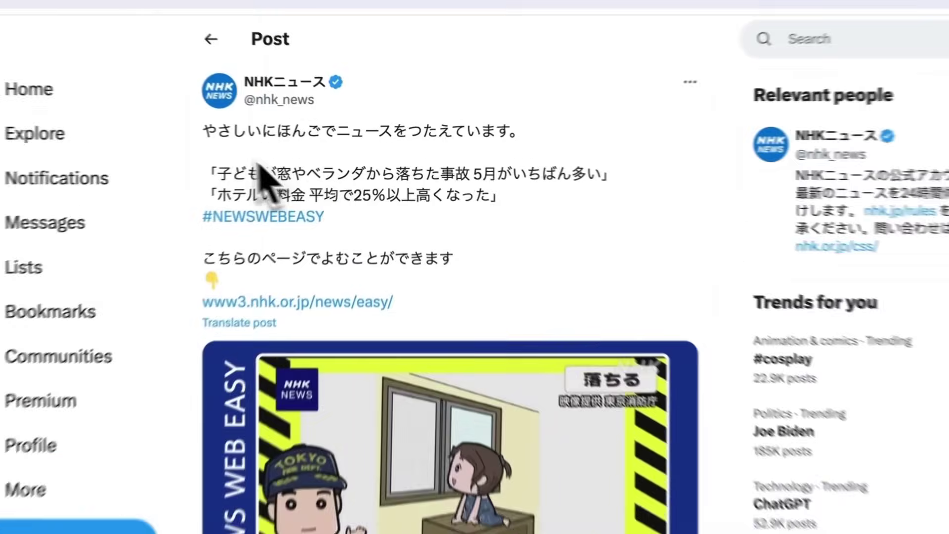
# - Select the NHK post's Japanese text and set the assistant to GPT-4 Turbo
pyautogui.moveTo(202, 130); pyautogui.dragTo(534, 212)
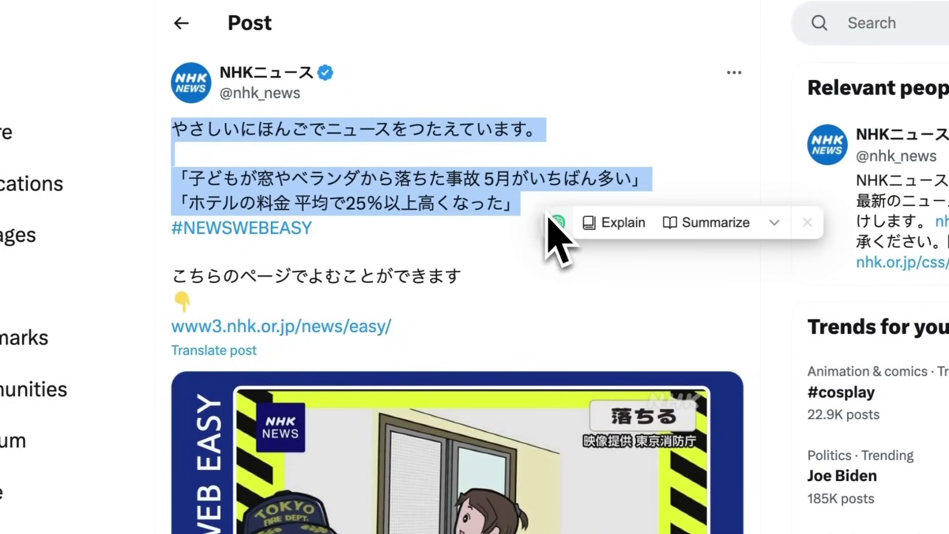
pyautogui.click(558, 223)
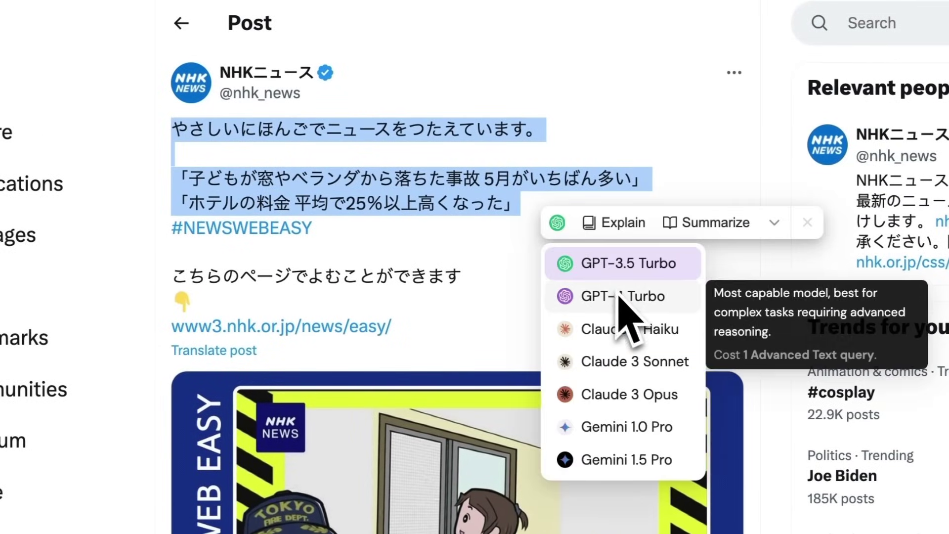
pyautogui.click(623, 296)
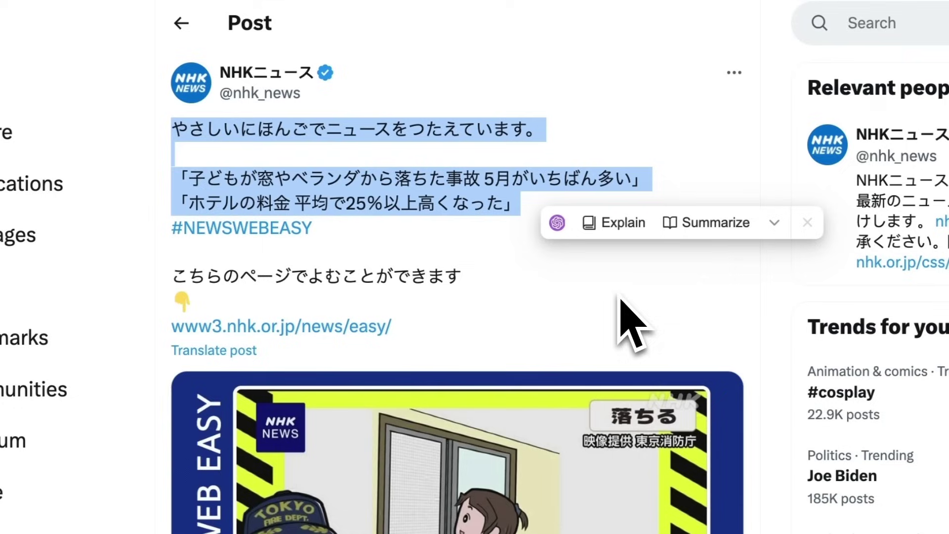
# - Translate the selected post into English and continue with it in the Sider chat
pyautogui.click(774, 222)
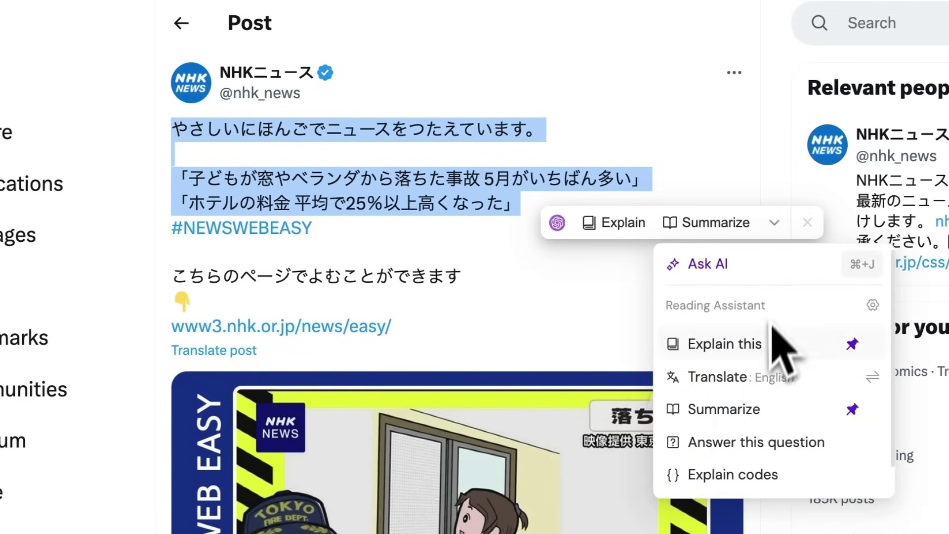
pyautogui.click(749, 378)
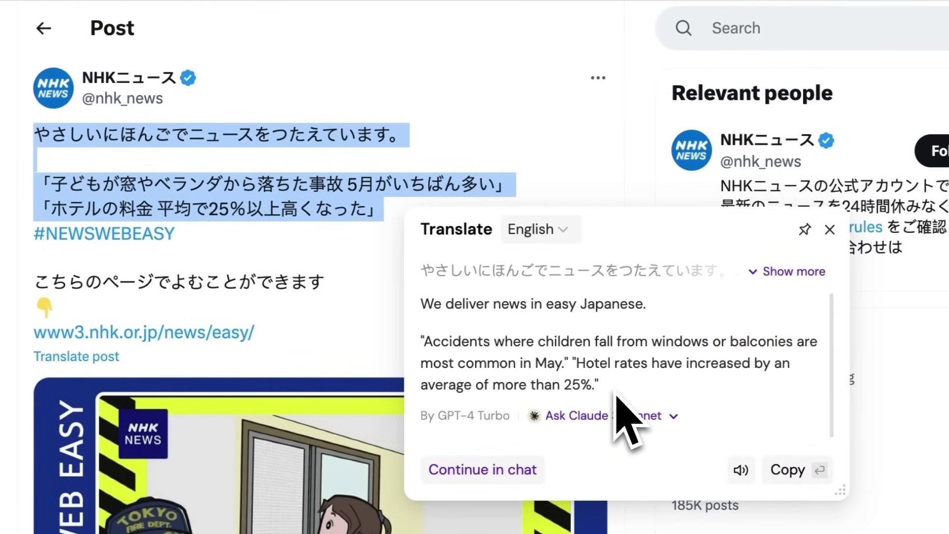
pyautogui.click(483, 469)
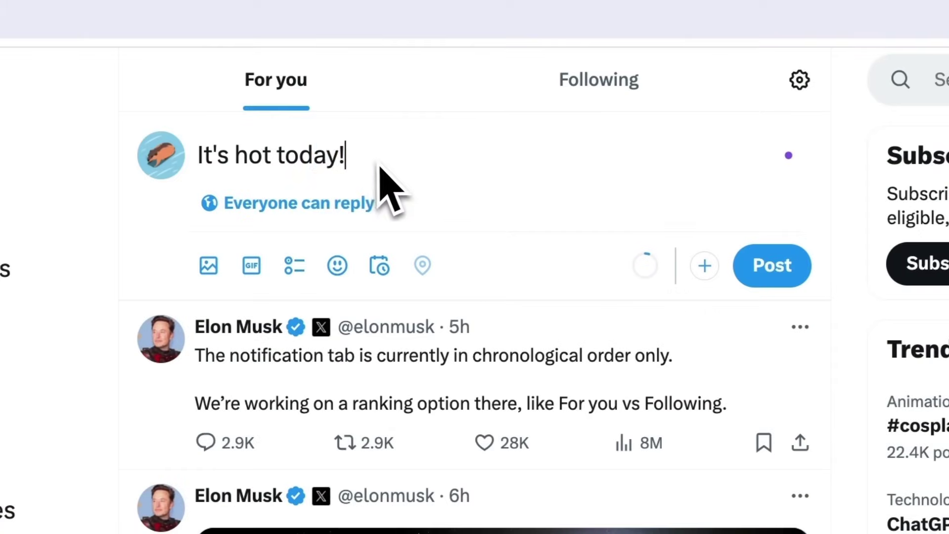
# - Expand the draft "It's hot today!" into a longer warm-weather sentence with Make longer
pyautogui.moveTo(378, 159); pyautogui.dragTo(199, 160)
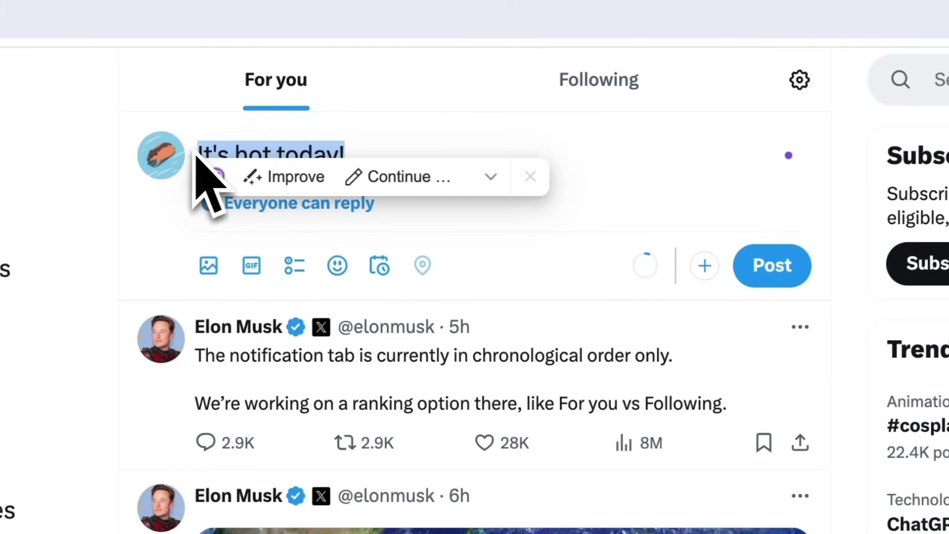
pyautogui.click(491, 178)
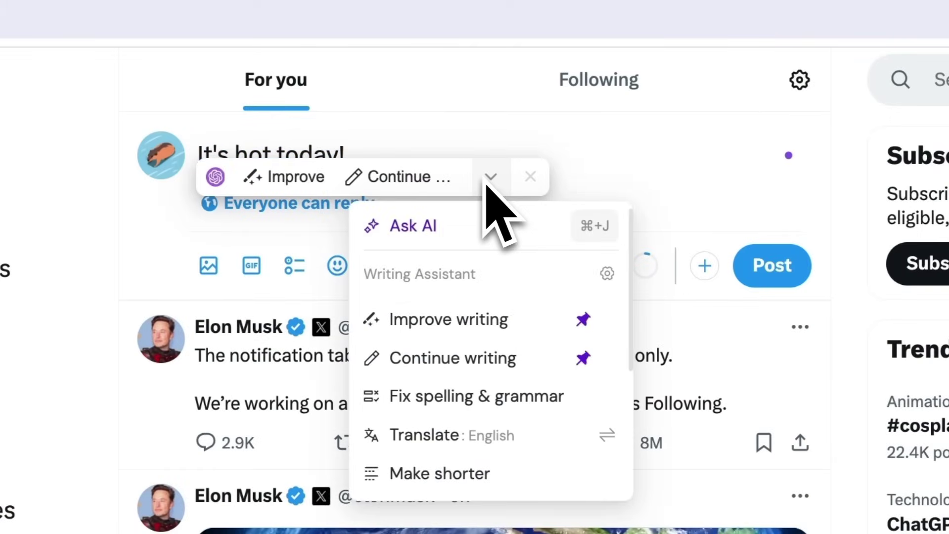
pyautogui.scroll(-2, 458, 430)
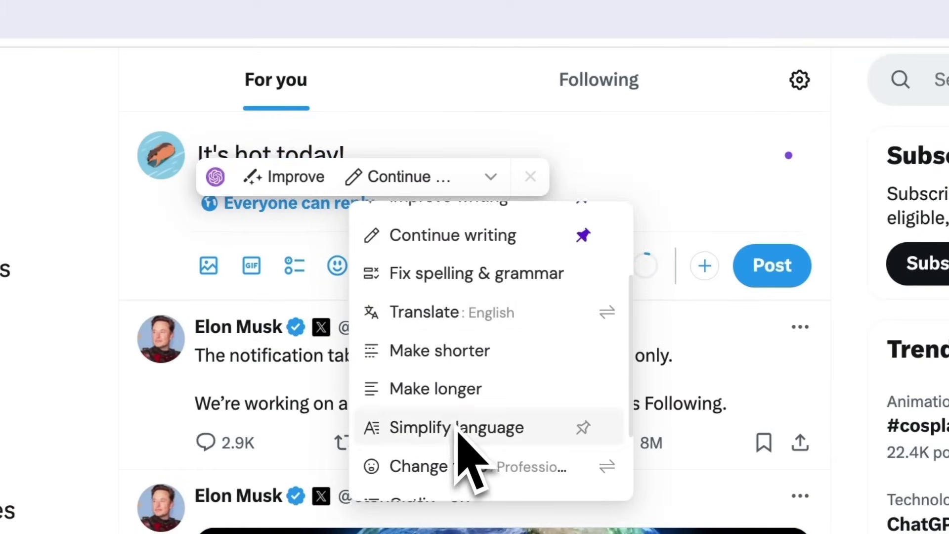
pyautogui.click(453, 401)
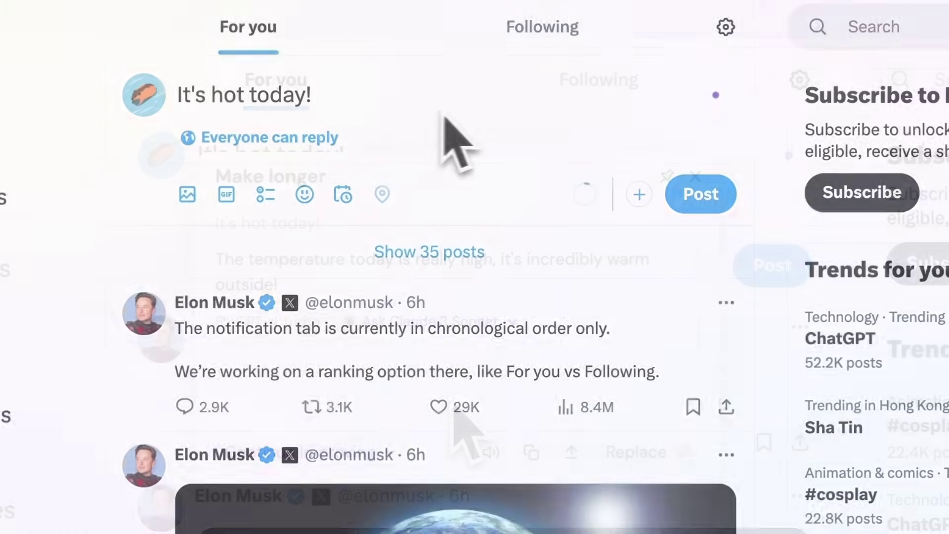
pyautogui.click(712, 95)
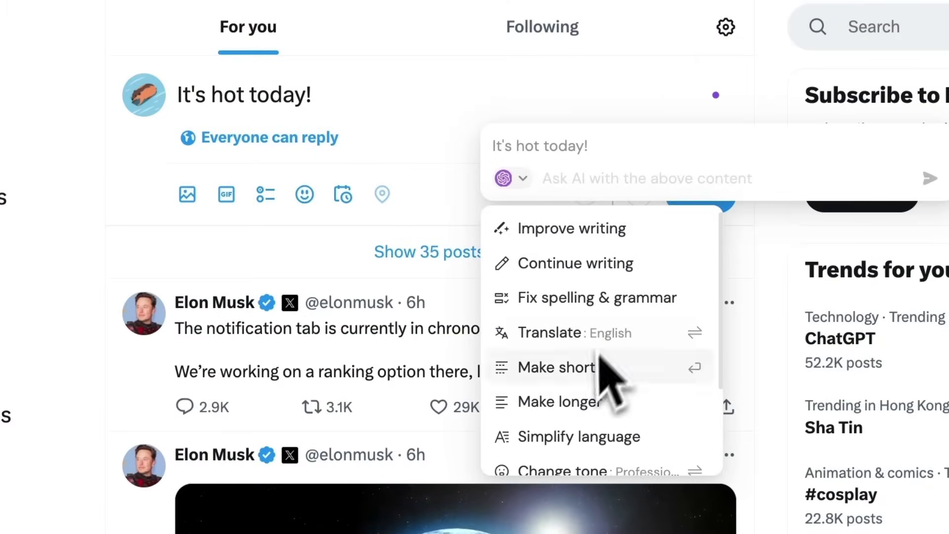
pyautogui.click(560, 401)
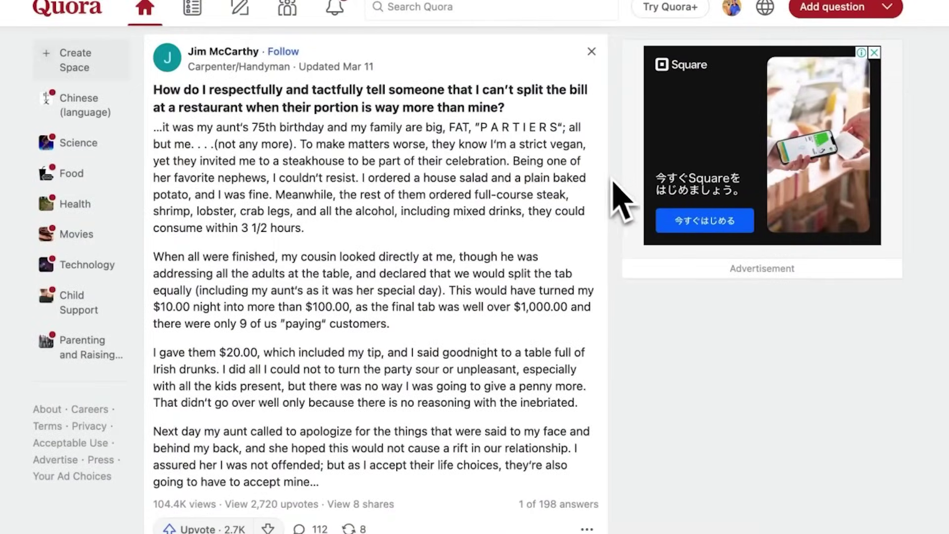
# - Open the restaurant bill-splitting question's page and have Sider answer it
pyautogui.click(490, 107)
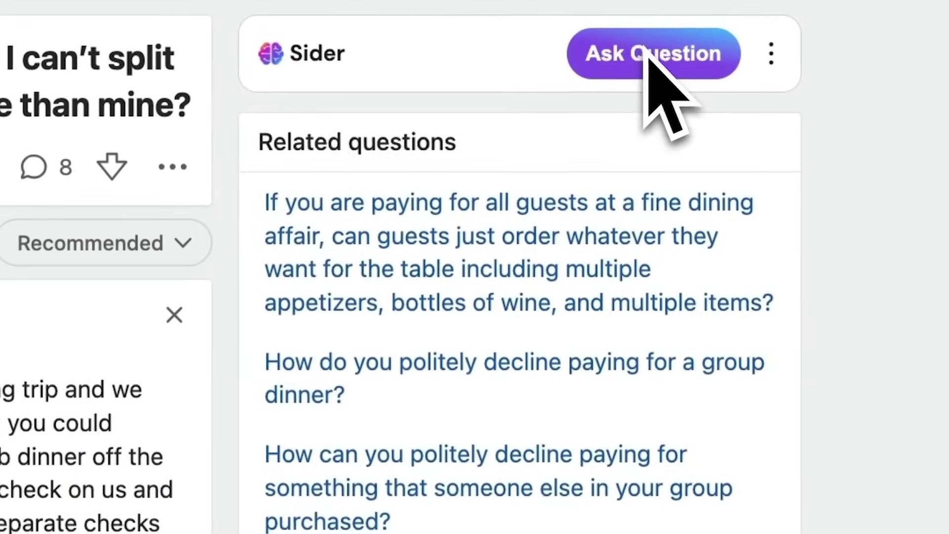
pyautogui.click(647, 59)
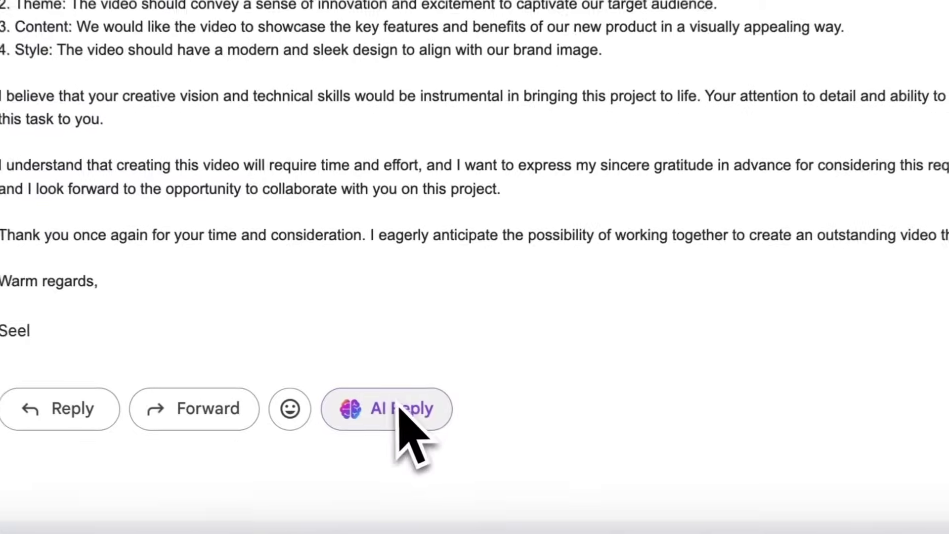
# - Draft a friendly medium-length AI reply to the video production email from the first suggestion and insert it into Gmail
pyautogui.click(391, 470)
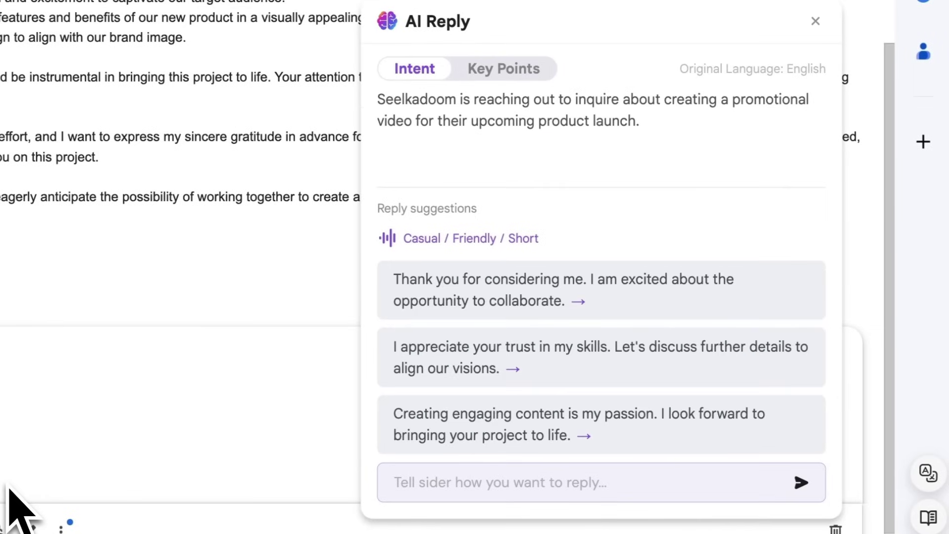
pyautogui.click(519, 68)
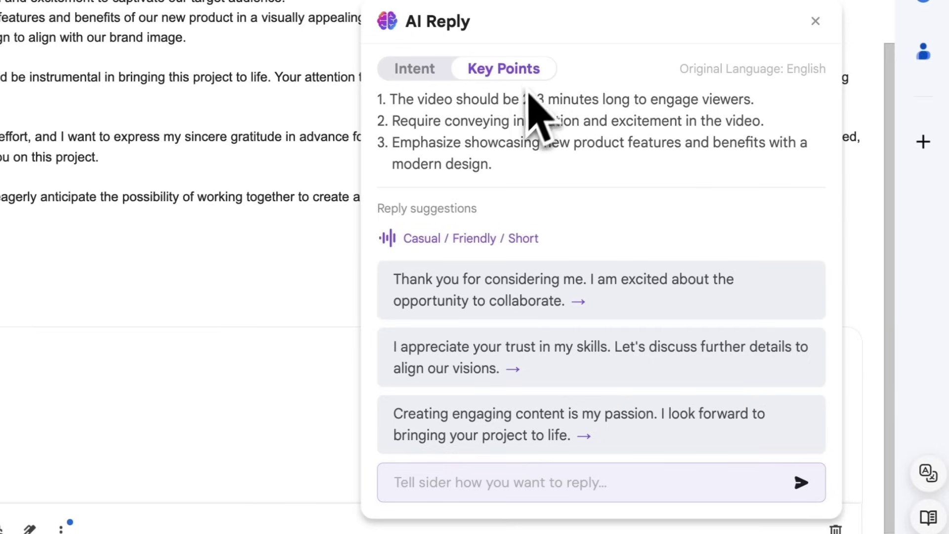
pyautogui.click(454, 245)
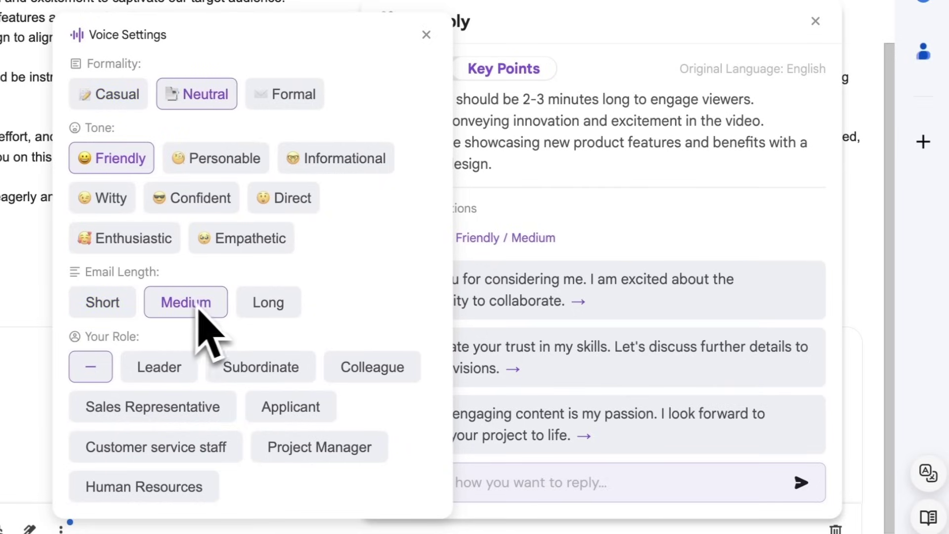
pyautogui.click(541, 290)
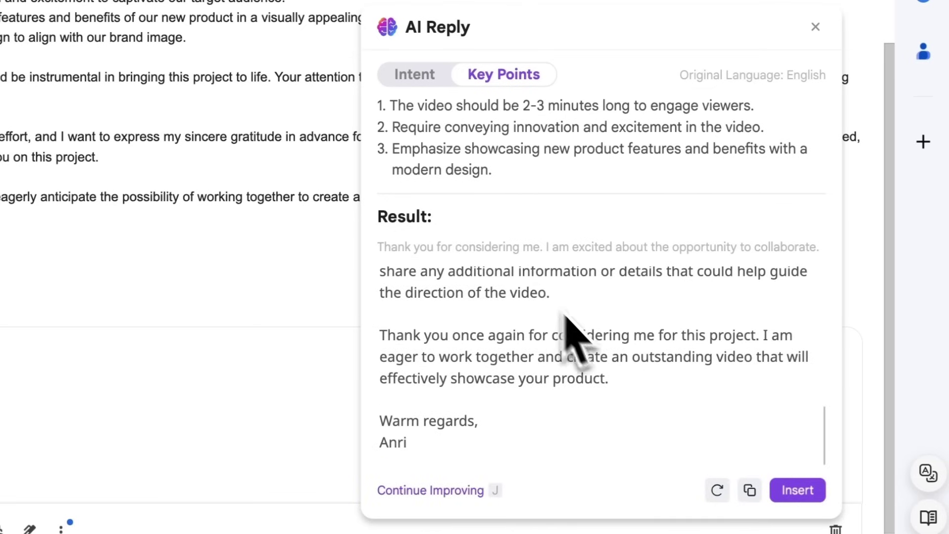
pyautogui.click(798, 490)
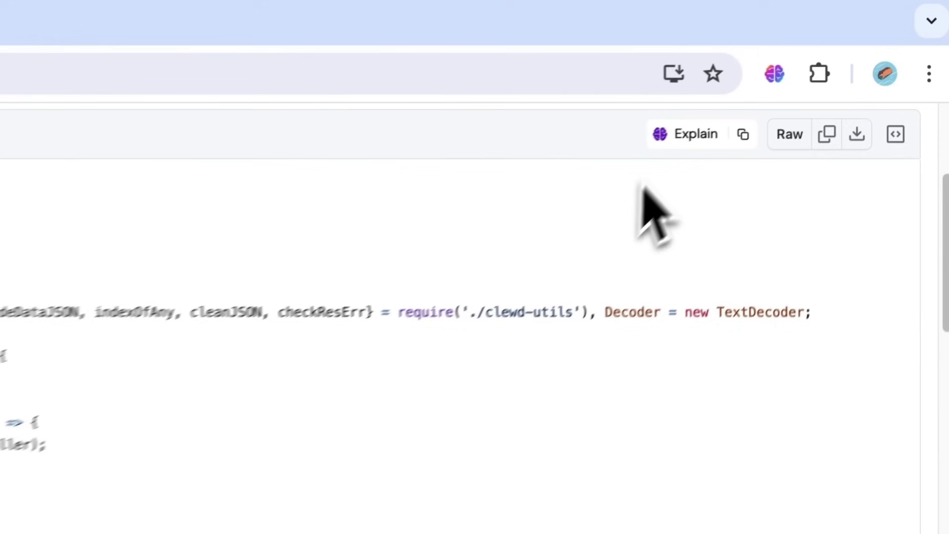
# - Have Sider explain clewd-stream.js, then explain the selected ClewdStream constructor lines 10–15
pyautogui.click(809, 73)
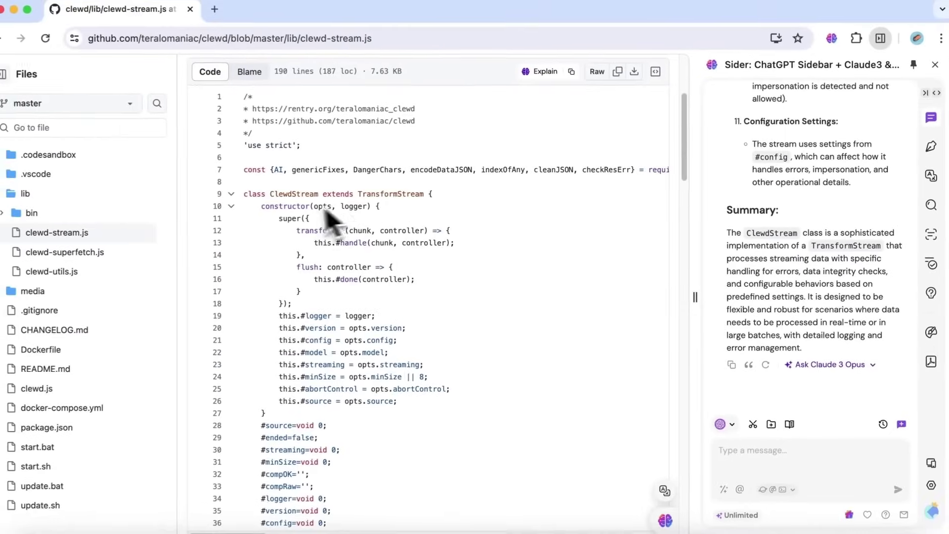
pyautogui.moveTo(269, 206); pyautogui.dragTo(431, 427)
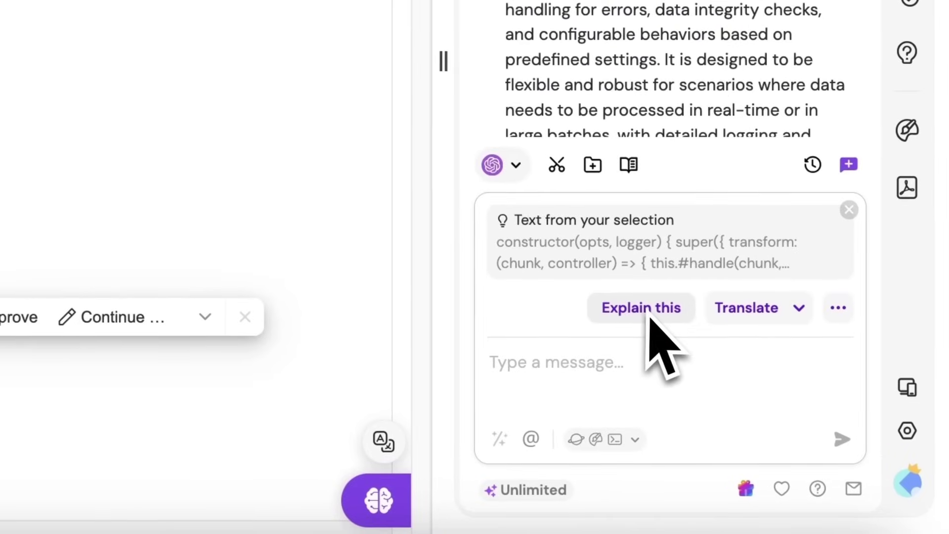
pyautogui.click(641, 308)
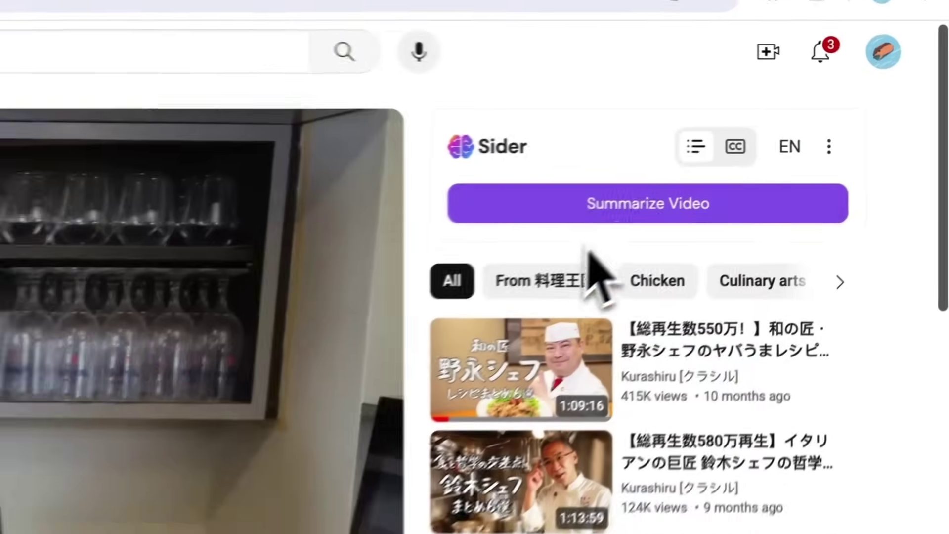
# - Summarize the cooking video, expand the 05:26 key moment, jump to 06:08 and 05:48, and enable English–Japanese bilingual subtitles
pyautogui.click(608, 215)
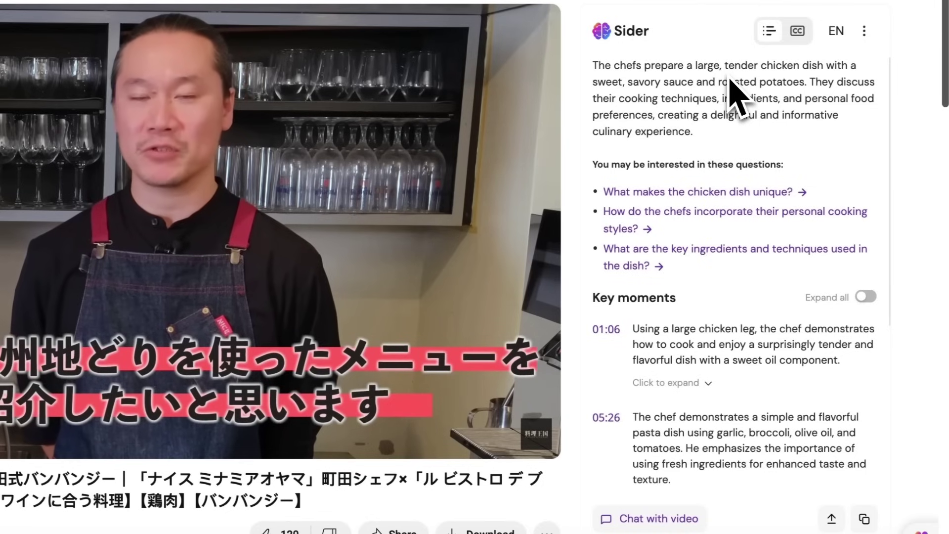
pyautogui.scroll(-4, 737, 95)
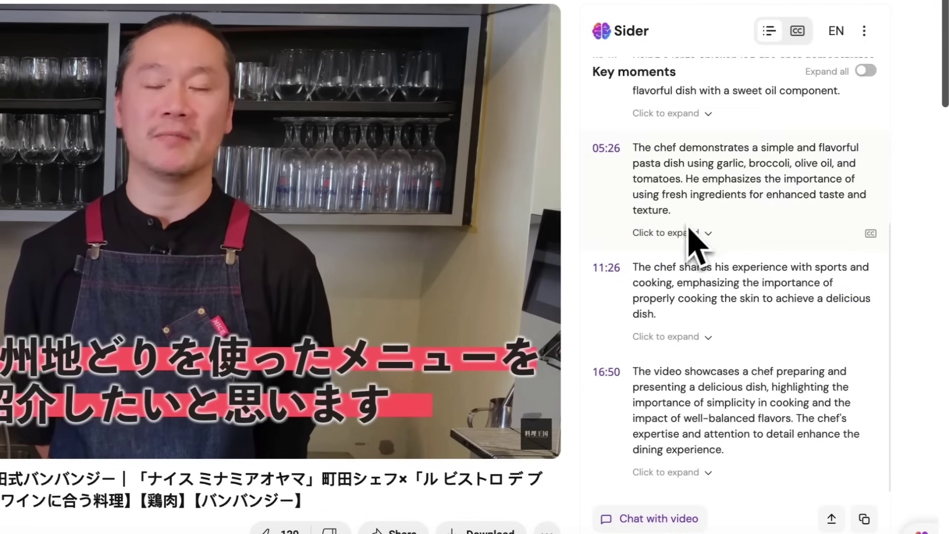
pyautogui.click(671, 233)
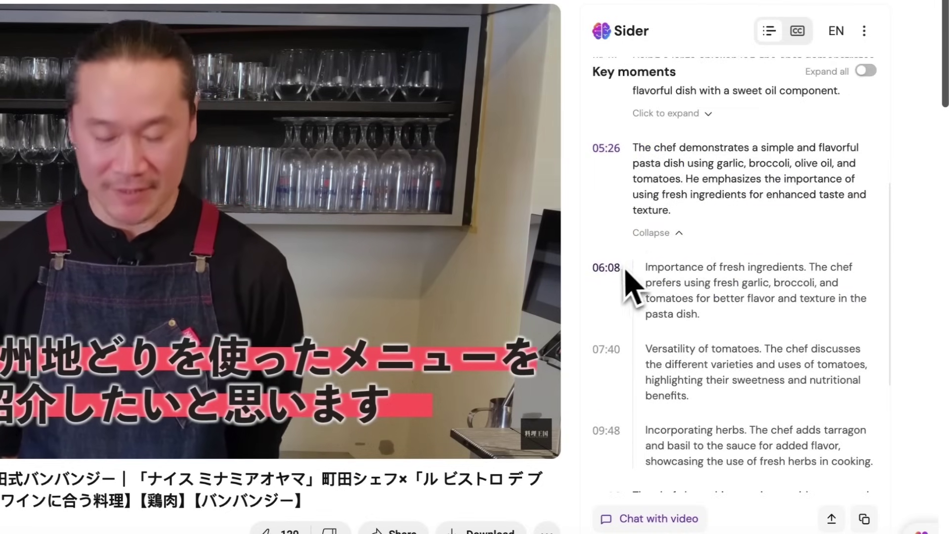
pyautogui.click(606, 268)
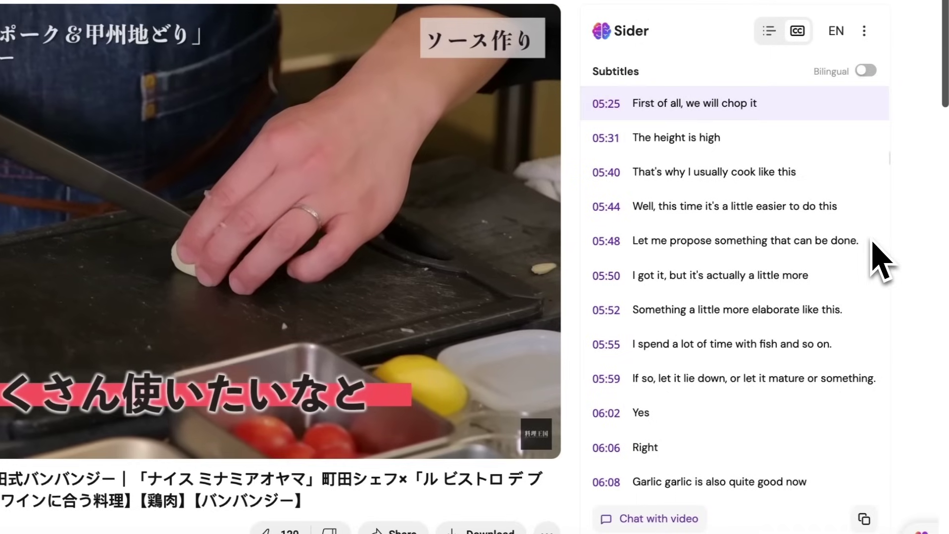
pyautogui.click(609, 243)
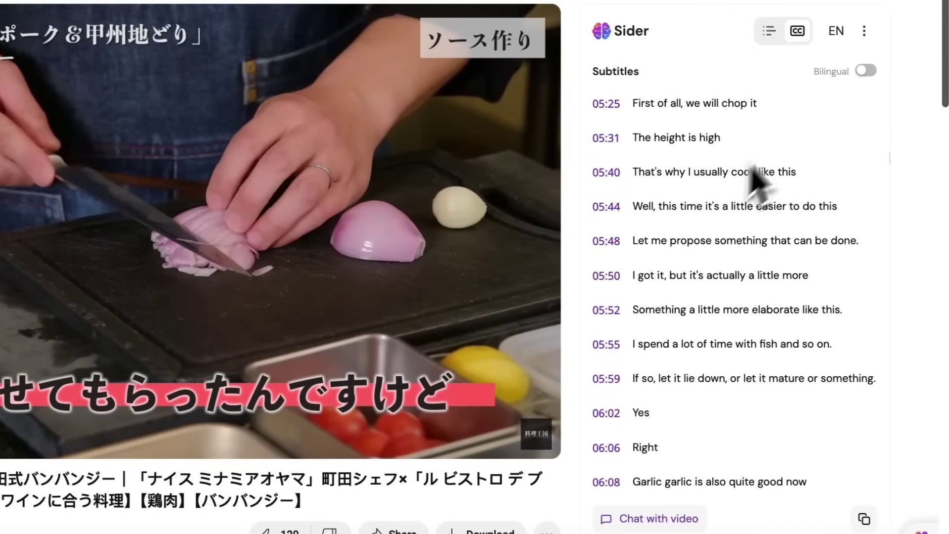
pyautogui.click(866, 70)
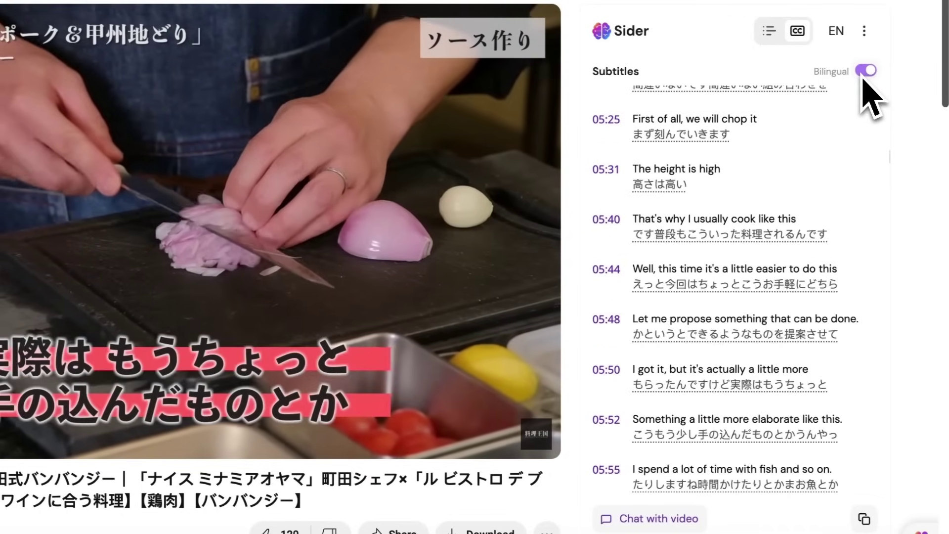